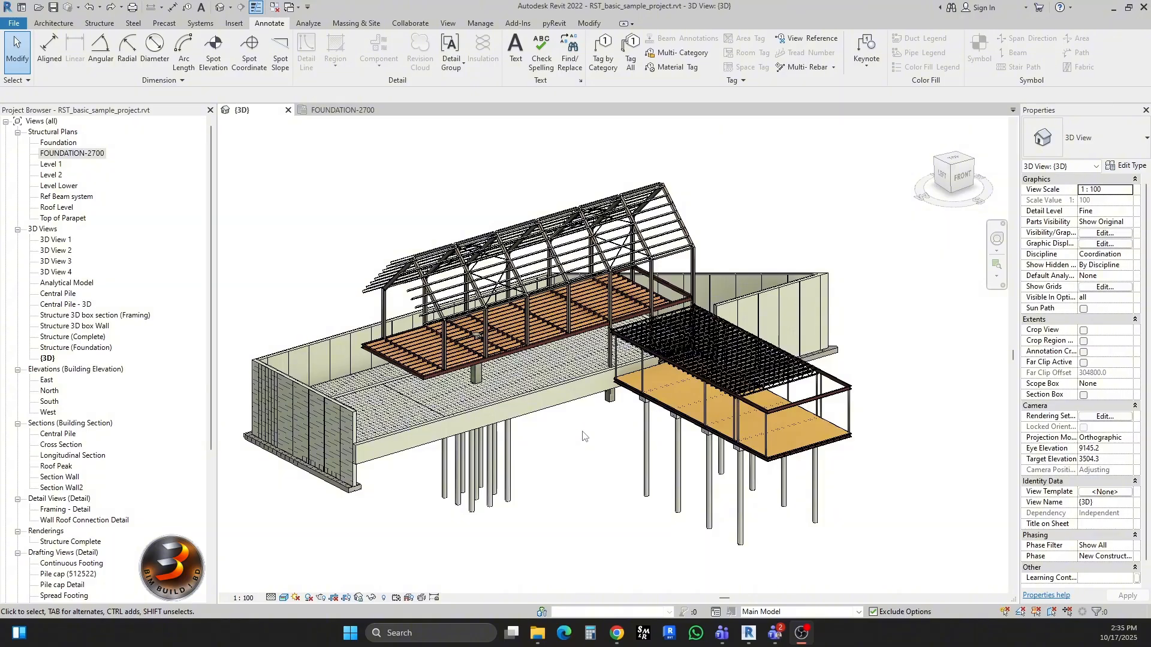
pyautogui.scroll(3, 530, 451)
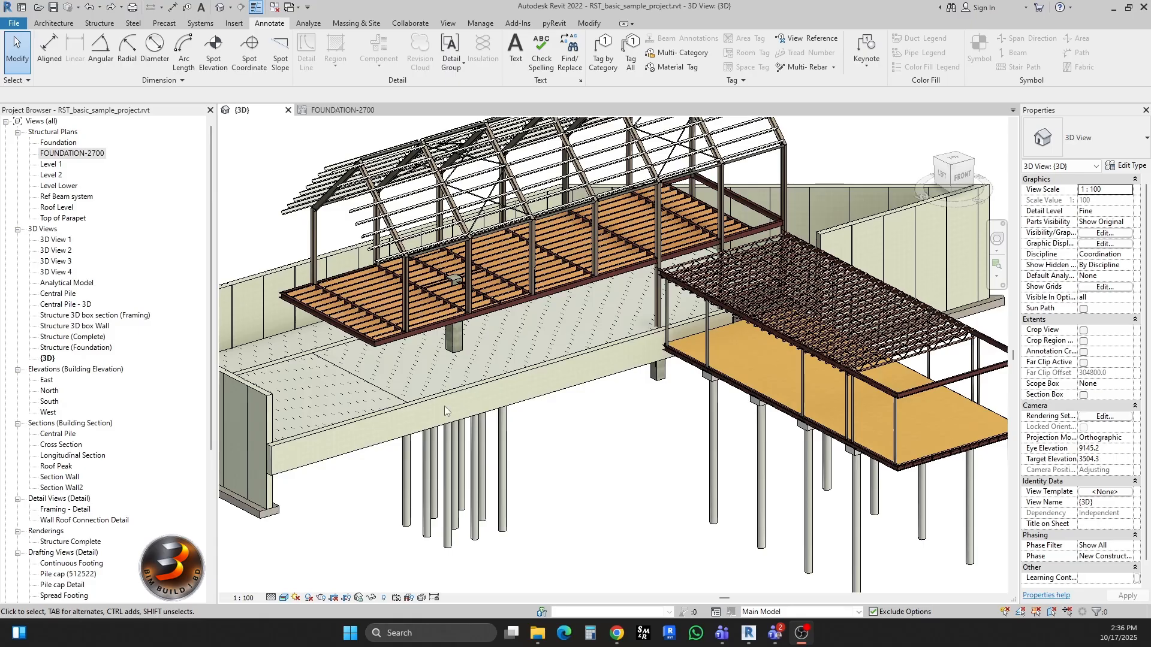
pyautogui.moveTo(564, 444); pyautogui.dragTo(534, 461, button='middle')
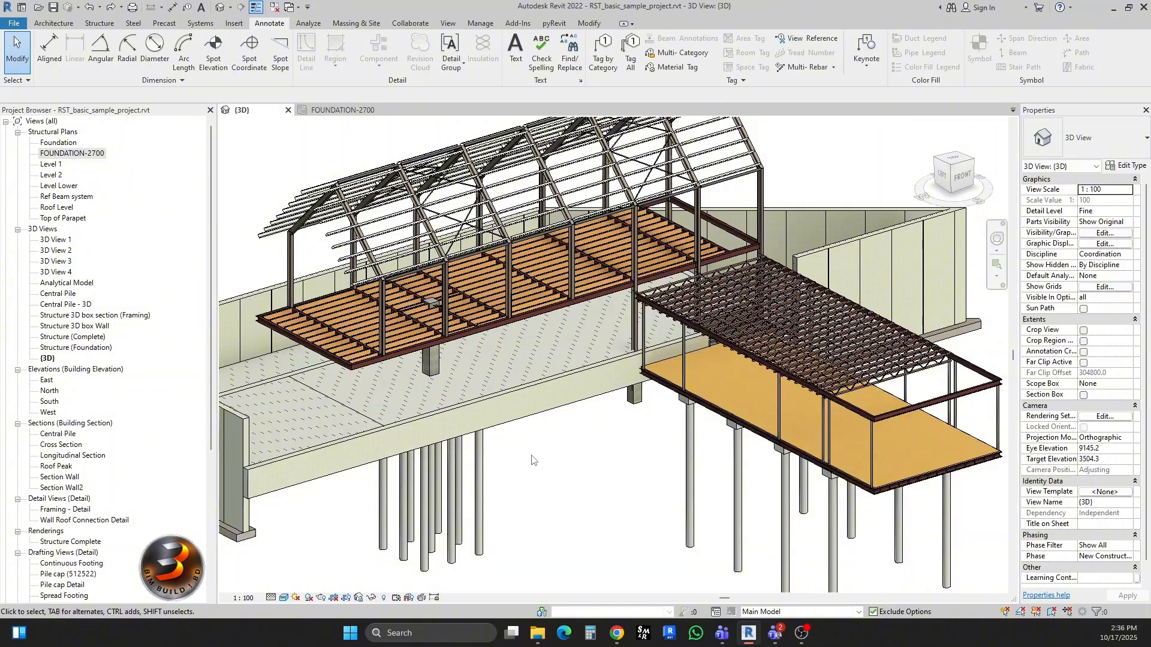
pyautogui.moveTo(529, 422); pyautogui.dragTo(520, 418, button='middle')
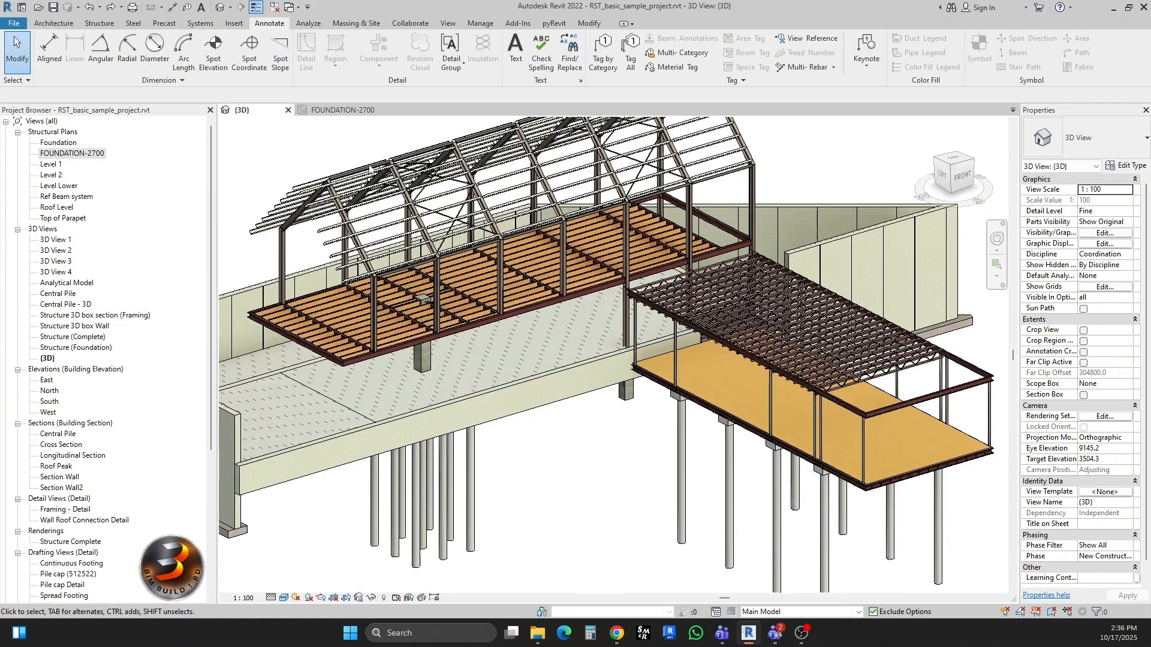
# Open the Central Pile section view from its section mark in the FOUNDATION-2700 structural plan.
pyautogui.click(357, 110)
pyautogui.scroll(3, 544, 279)
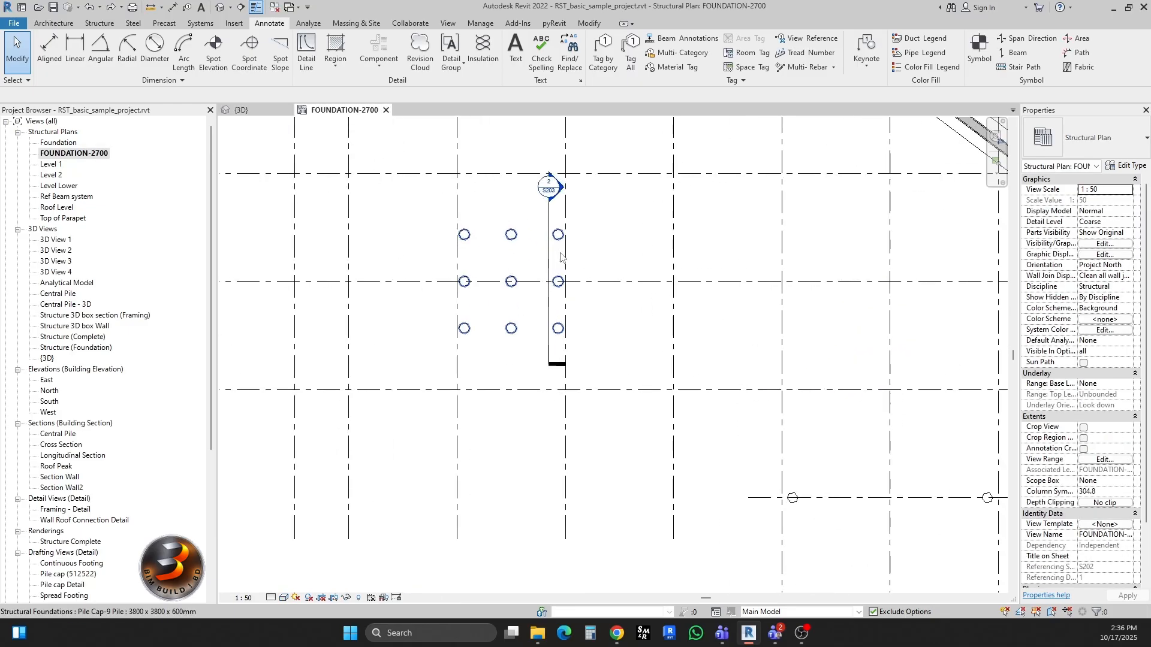
pyautogui.click(549, 225)
pyautogui.rightClick(550, 223)
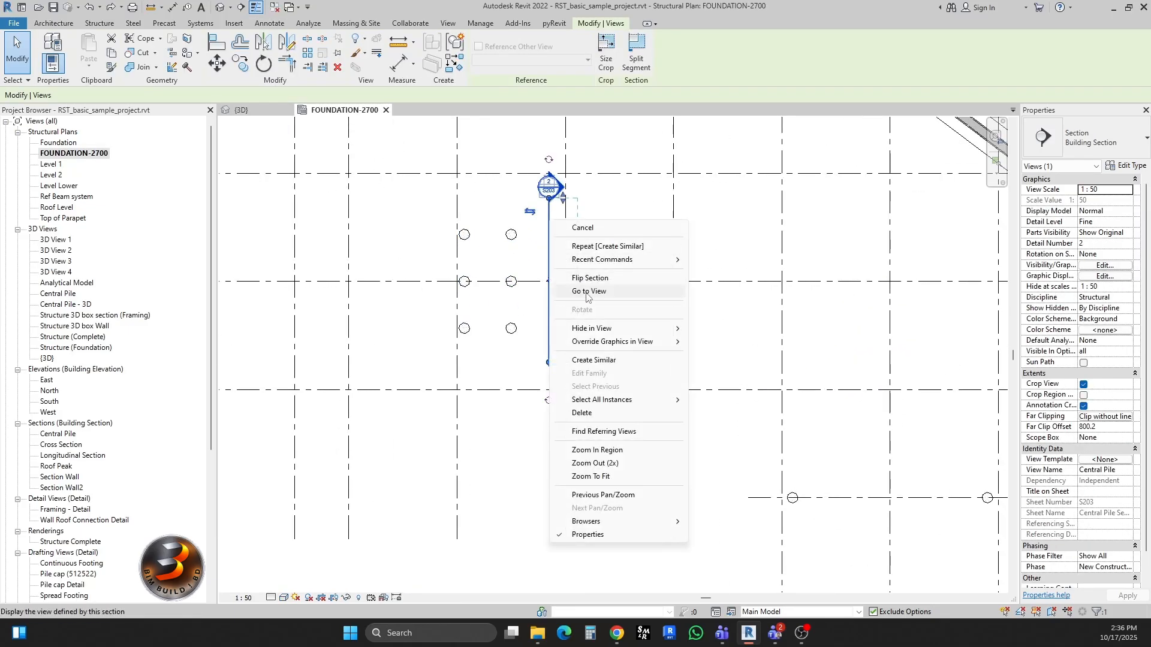
pyautogui.click(588, 292)
# Examine the pile cap's reinforcement and the boundary lines where the pile tops meet the underside of the cap in the Central Pile section.
pyautogui.scroll(4, 579, 277)
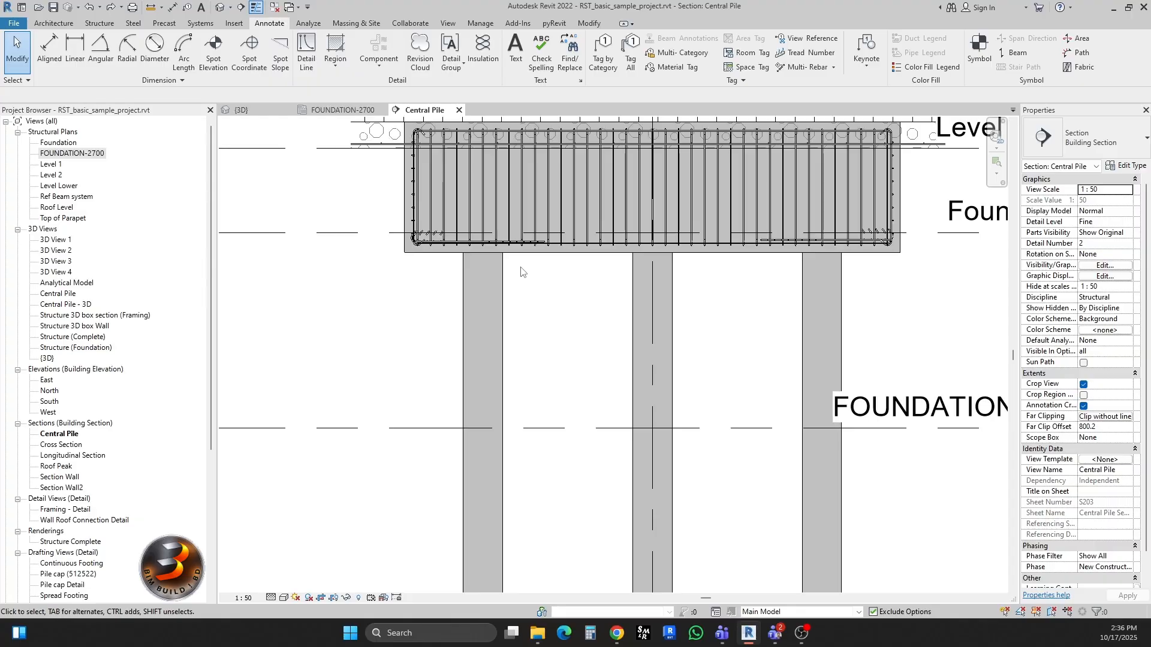
pyautogui.scroll(-3, 555, 305)
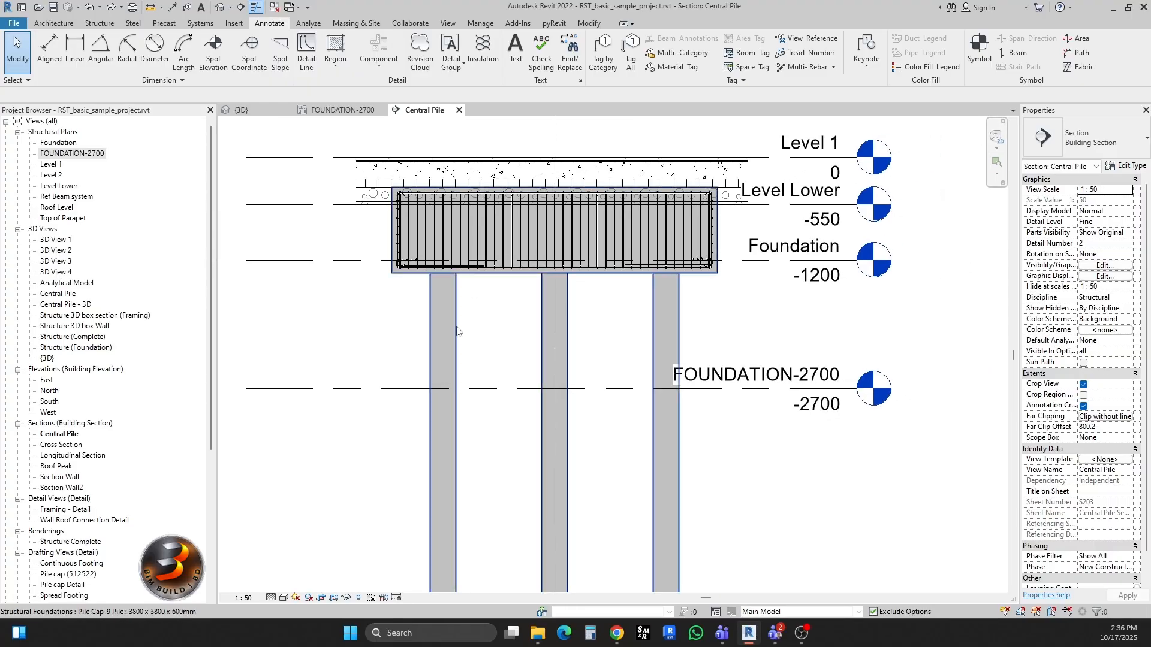
pyautogui.scroll(-1, 463, 334)
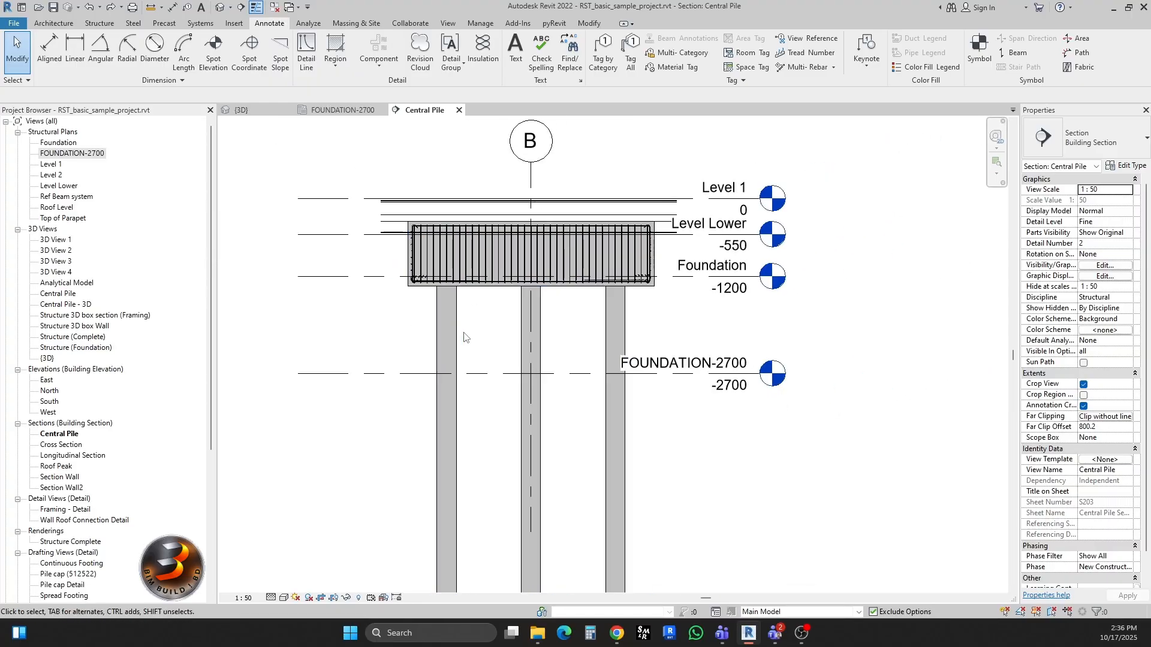
pyautogui.scroll(4, 451, 241)
pyautogui.scroll(2, 435, 217)
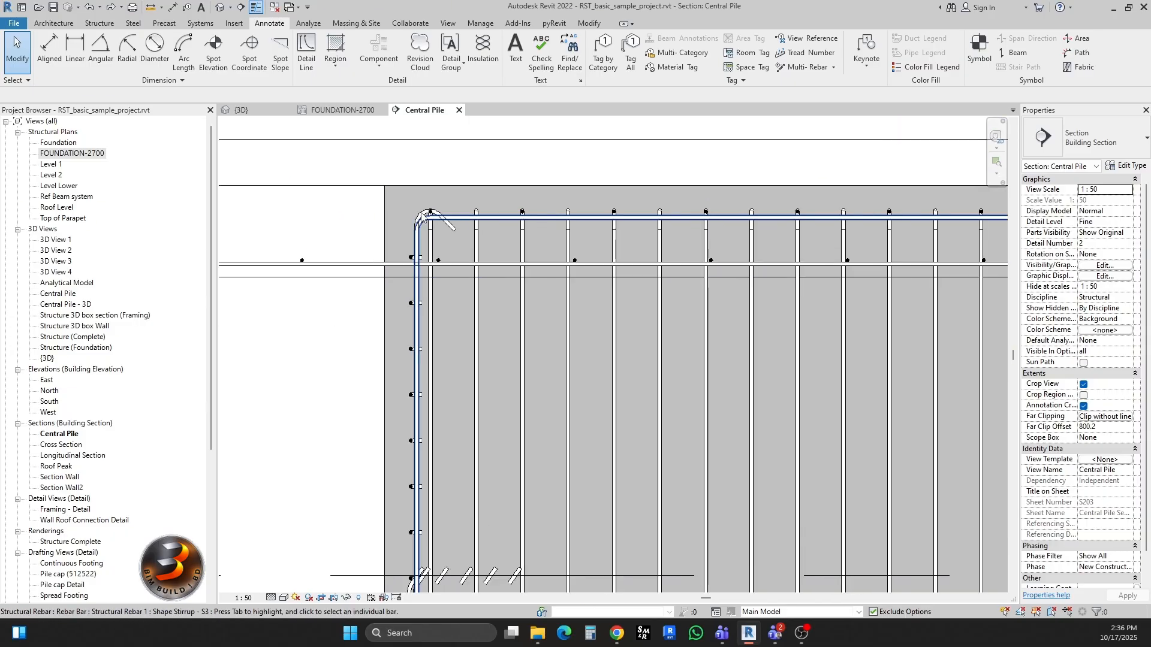
pyautogui.scroll(-2, 346, 218)
pyautogui.scroll(2, 528, 413)
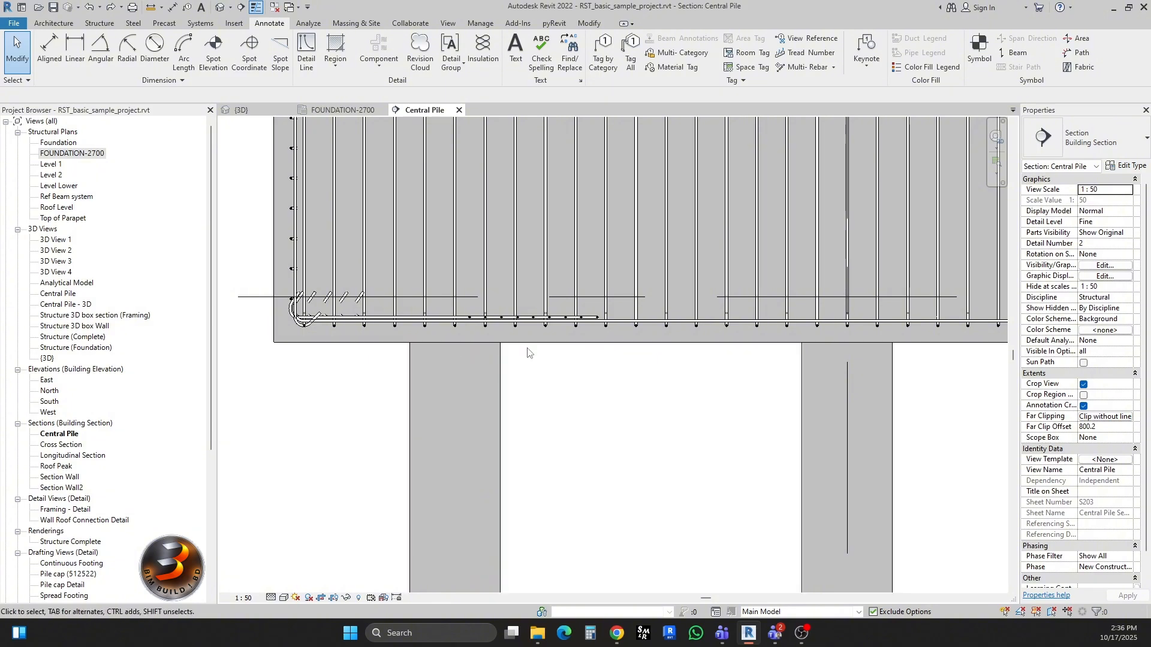
pyautogui.scroll(4, 480, 346)
pyautogui.scroll(2, 324, 344)
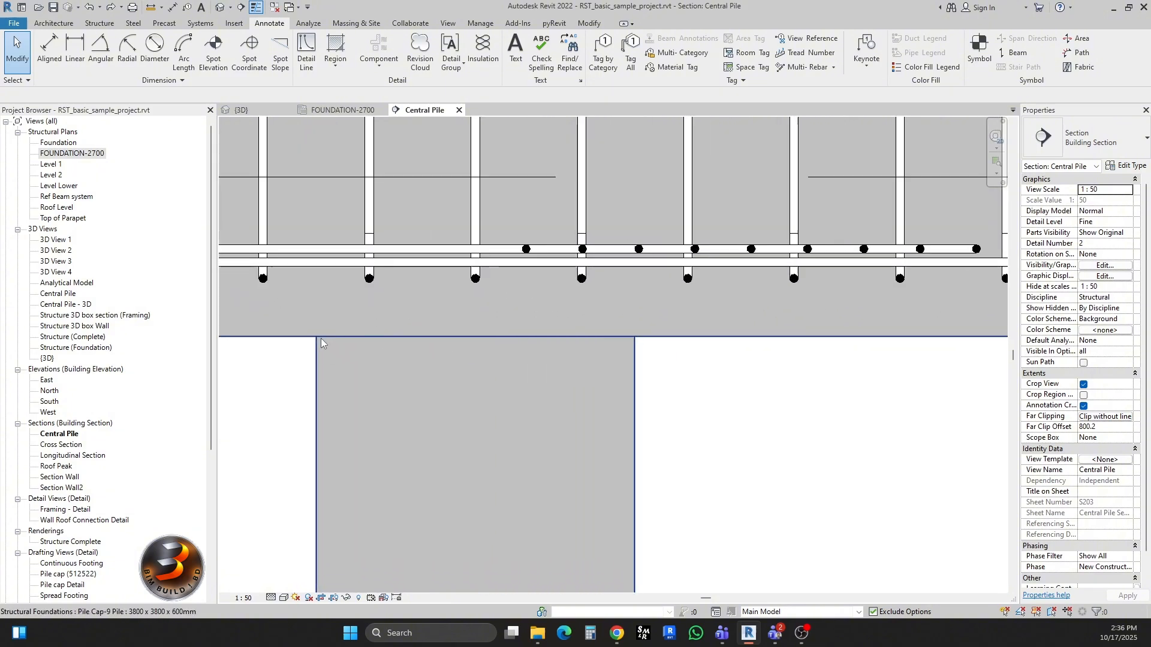
pyautogui.scroll(-3, 438, 317)
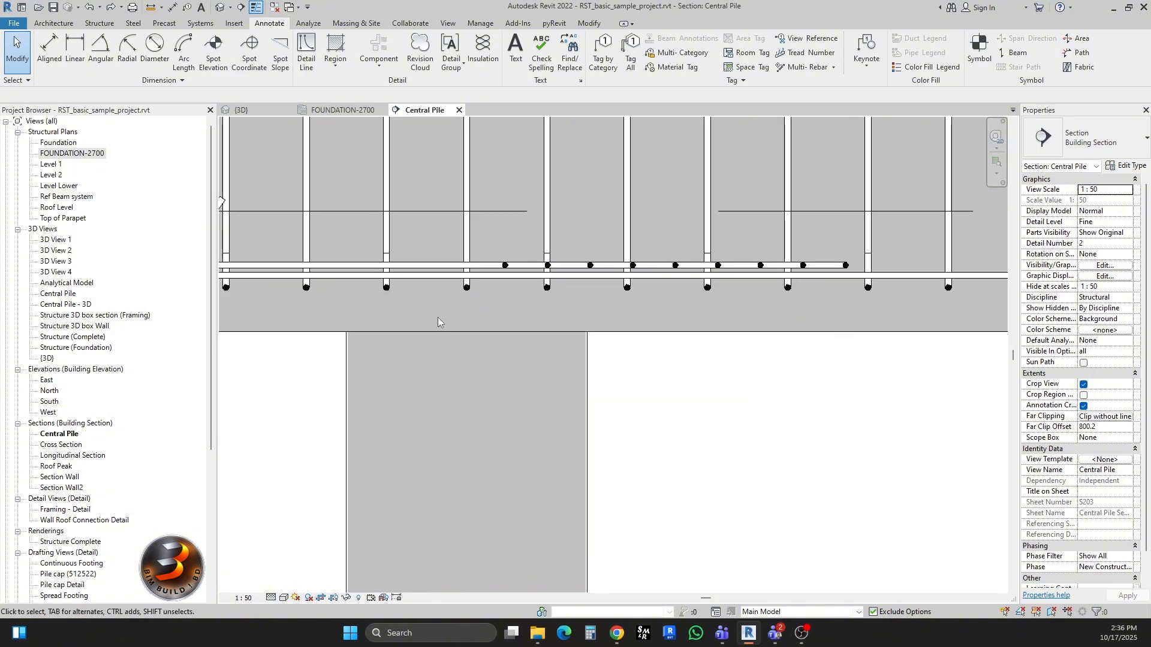
pyautogui.moveTo(717, 379); pyautogui.dragTo(413, 365, button='middle')
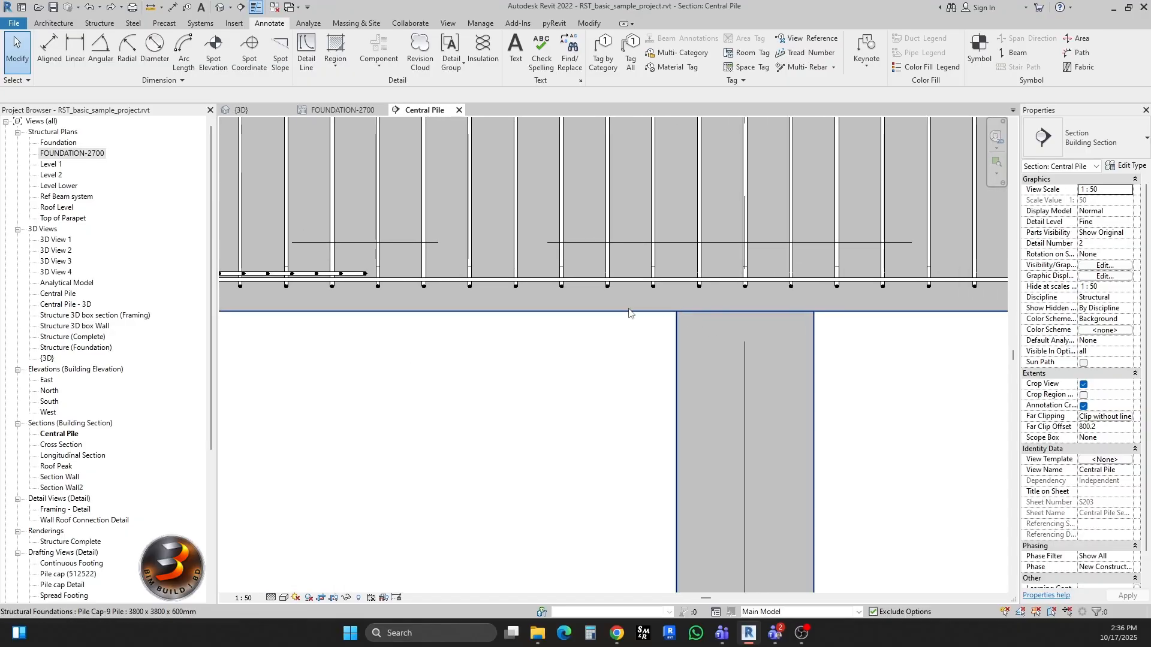
pyautogui.moveTo(840, 341); pyautogui.dragTo(509, 339, button='middle')
pyautogui.scroll(-2, 522, 343)
pyautogui.moveTo(660, 378); pyautogui.dragTo(797, 368, button='middle')
pyautogui.moveTo(411, 355); pyautogui.dragTo(654, 360, button='middle')
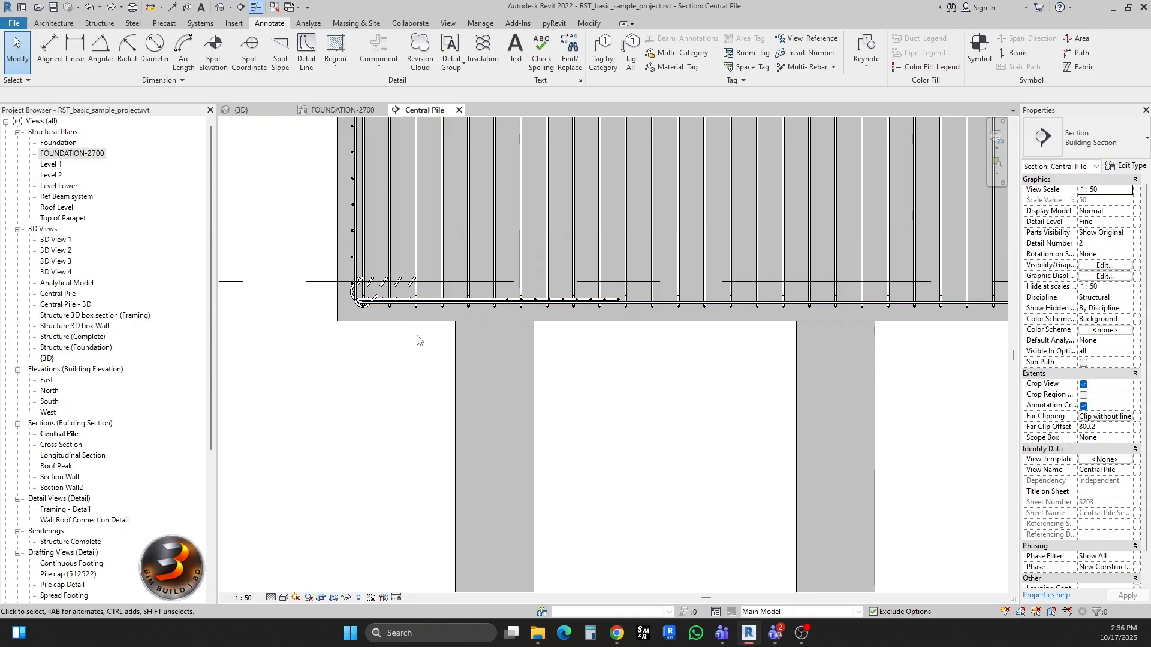
pyautogui.scroll(3, 539, 336)
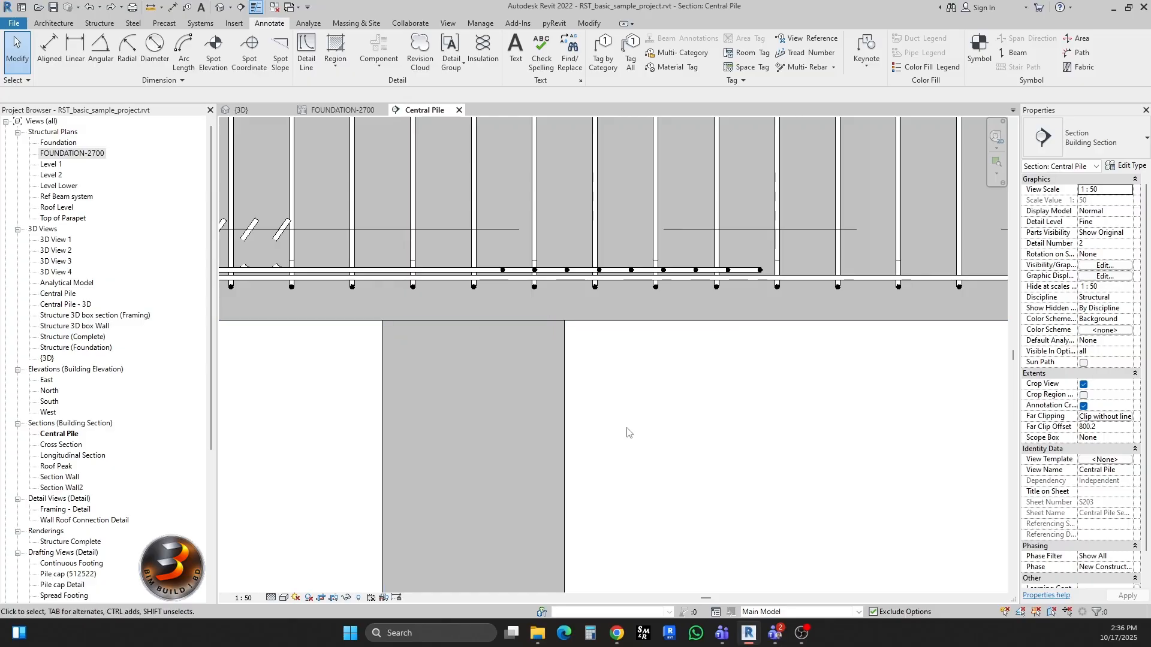
pyautogui.moveTo(695, 408); pyautogui.dragTo(607, 395, button='middle')
pyautogui.scroll(-2, 603, 392)
pyautogui.moveTo(768, 381); pyautogui.dragTo(426, 378, button='middle')
pyautogui.scroll(2, 629, 360)
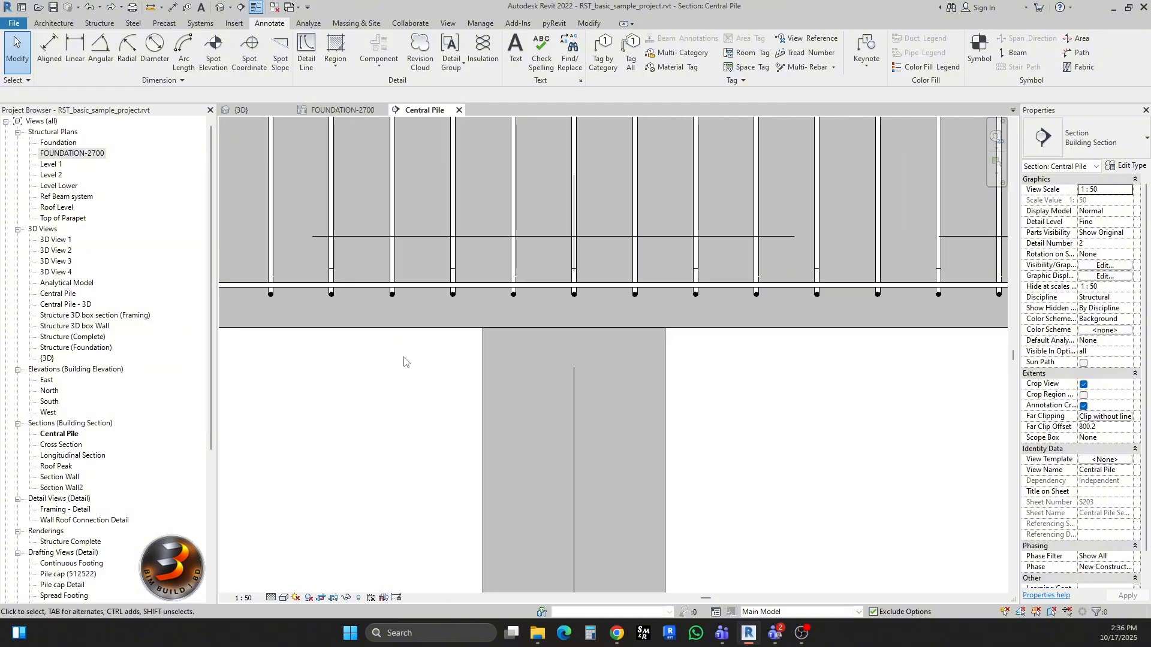
pyautogui.scroll(-1, 401, 364)
pyautogui.moveTo(399, 364); pyautogui.dragTo(663, 377, button='middle')
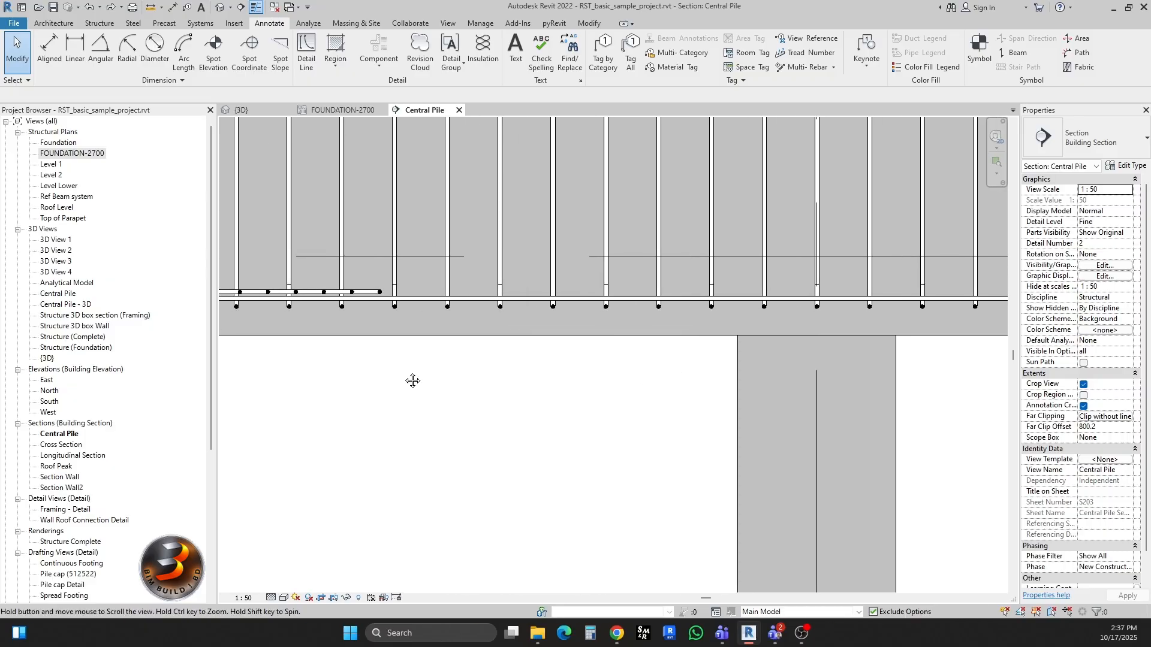
pyautogui.moveTo(411, 380); pyautogui.dragTo(660, 378, button='middle')
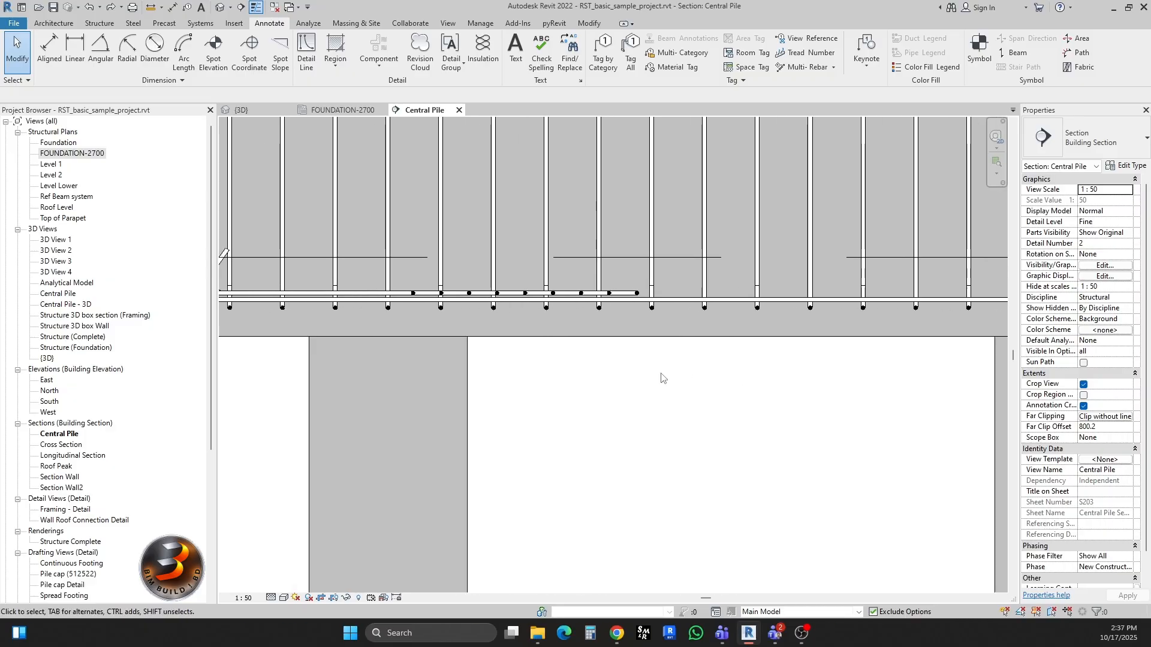
# Open the Line Styles settings and expand the Lines category to review its existing subcategories.
pyautogui.click(480, 25)
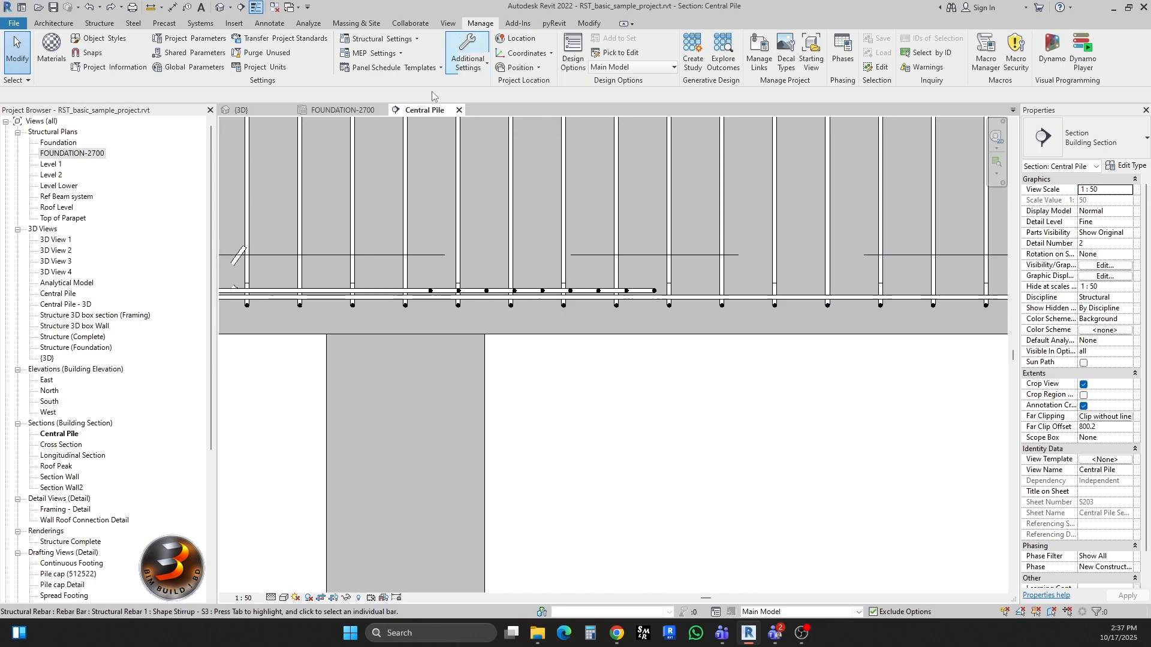
pyautogui.click(487, 69)
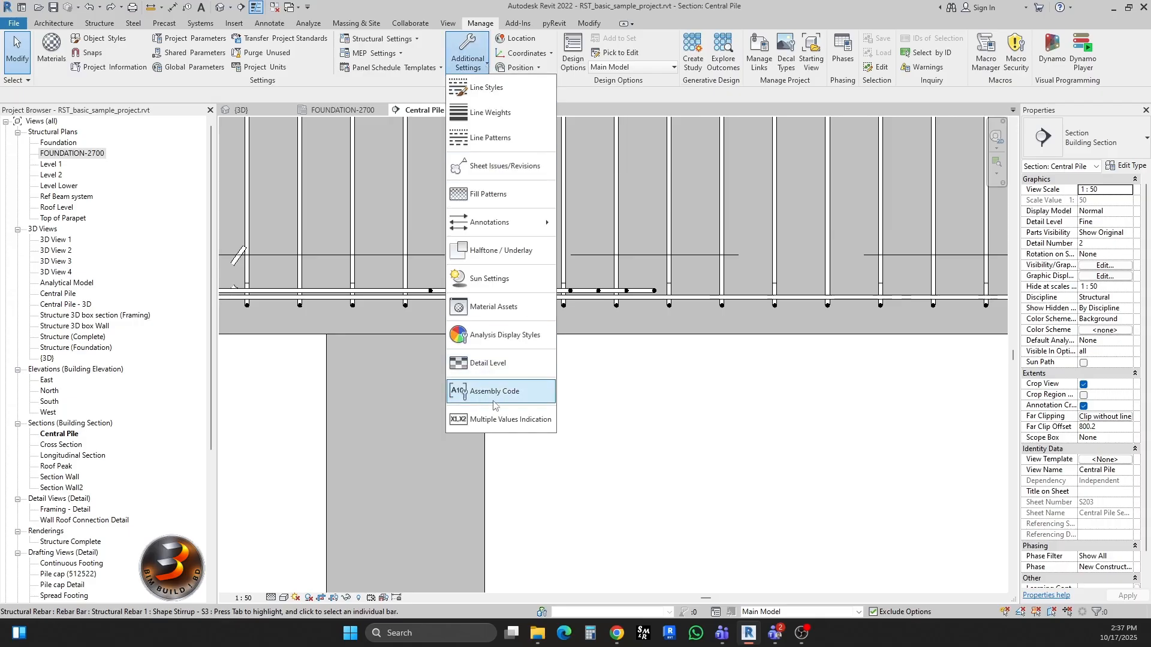
pyautogui.moveTo(475, 228)
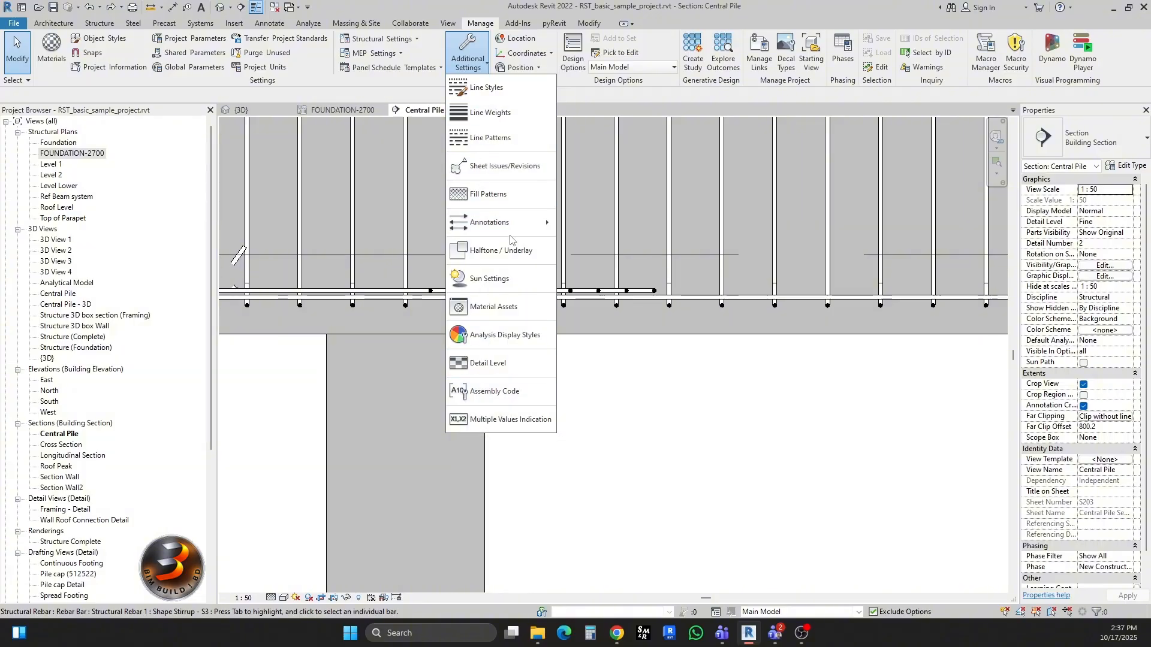
pyautogui.click(487, 93)
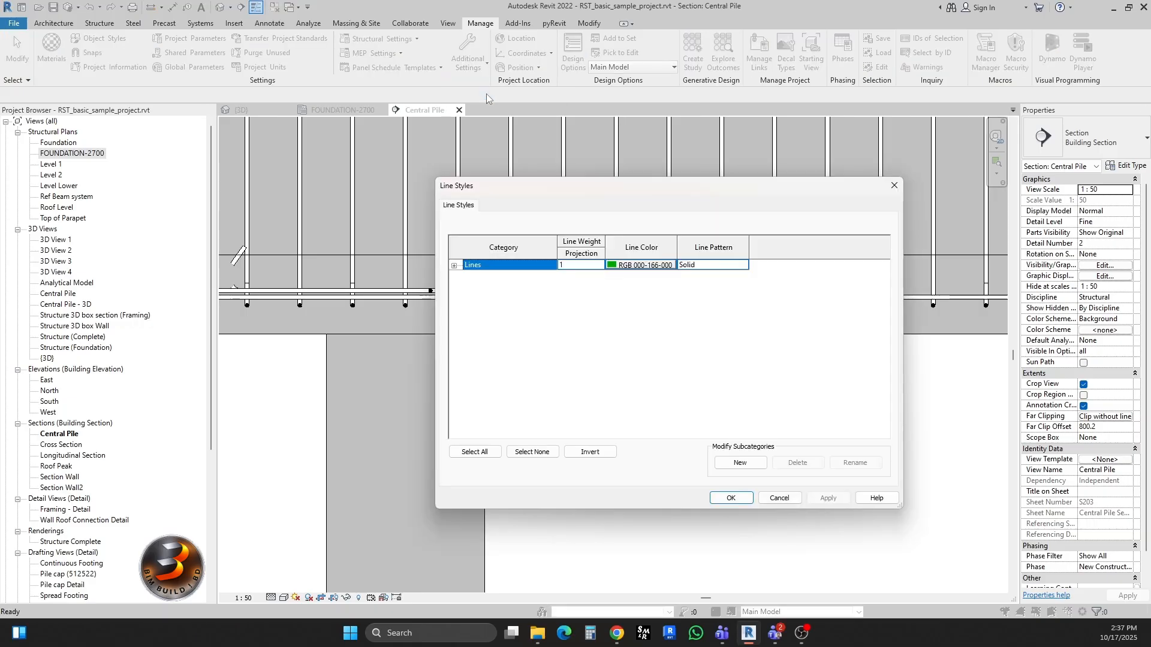
pyautogui.moveTo(523, 196); pyautogui.dragTo(485, 190)
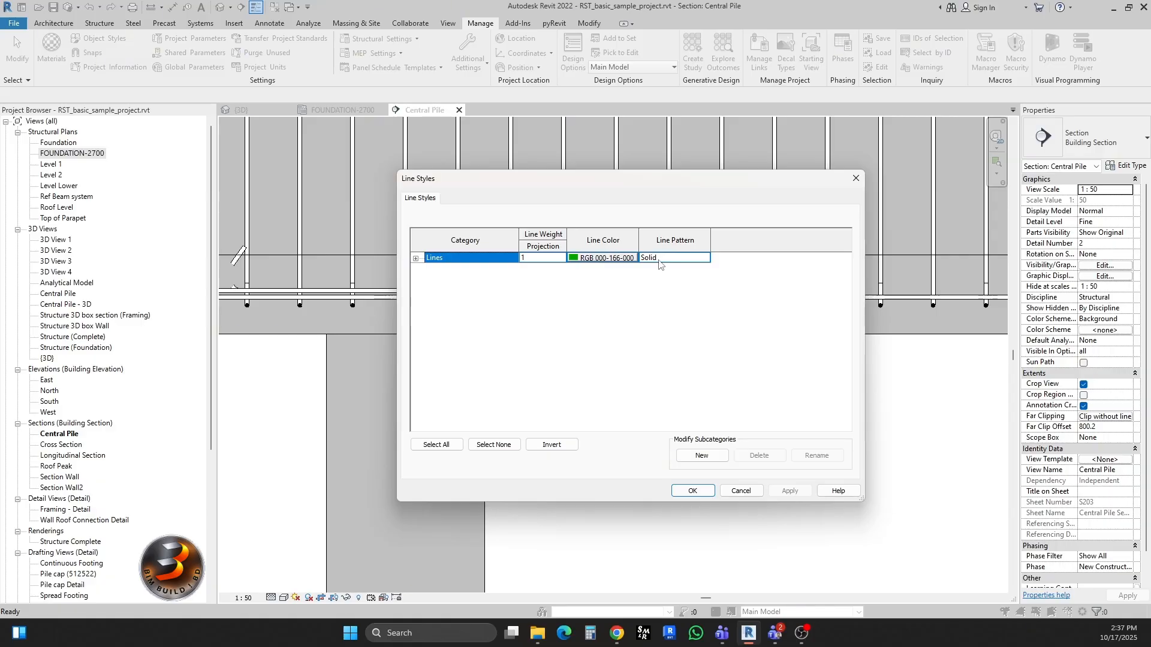
pyautogui.click(415, 258)
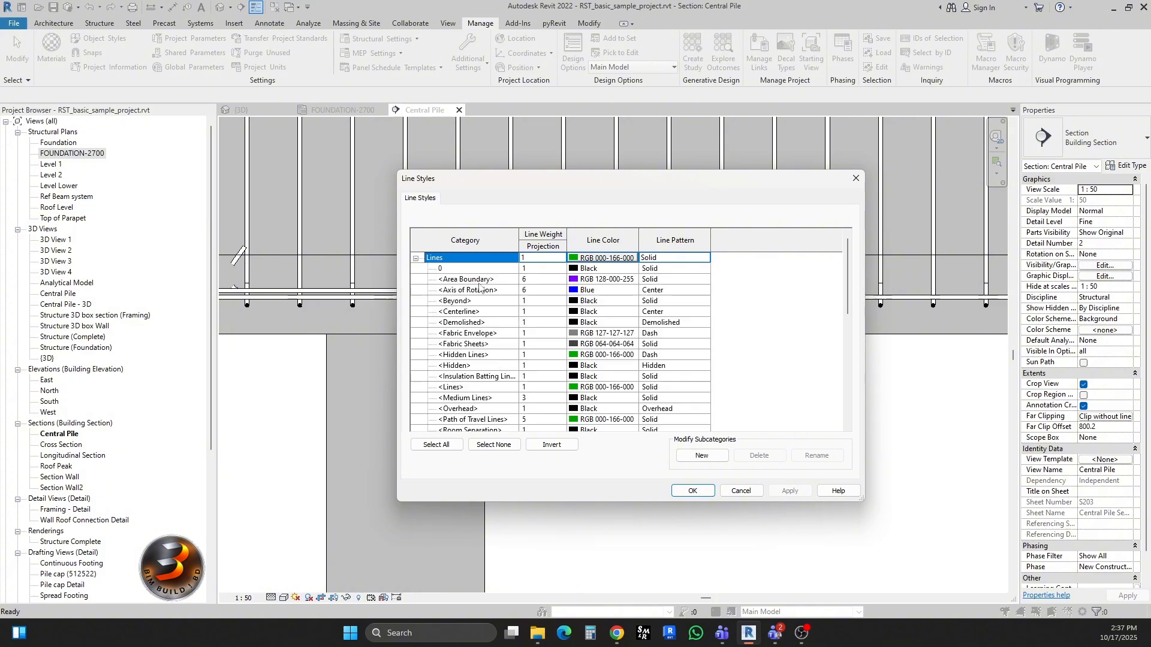
pyautogui.scroll(-1, 451, 393)
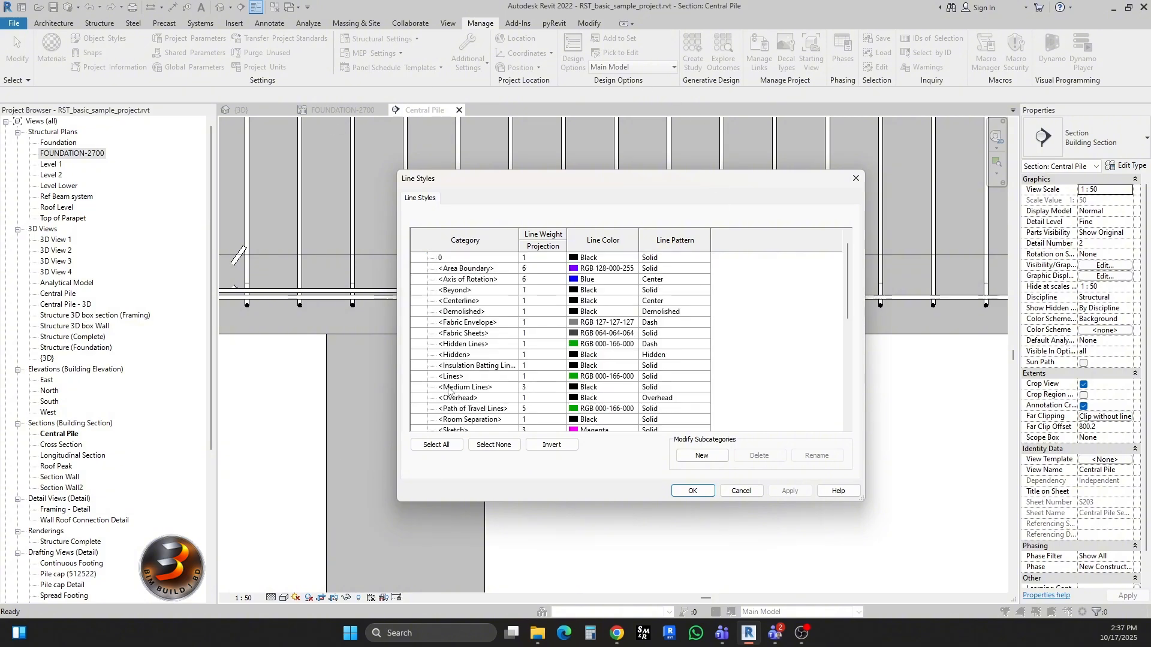
pyautogui.scroll(-2, 452, 389)
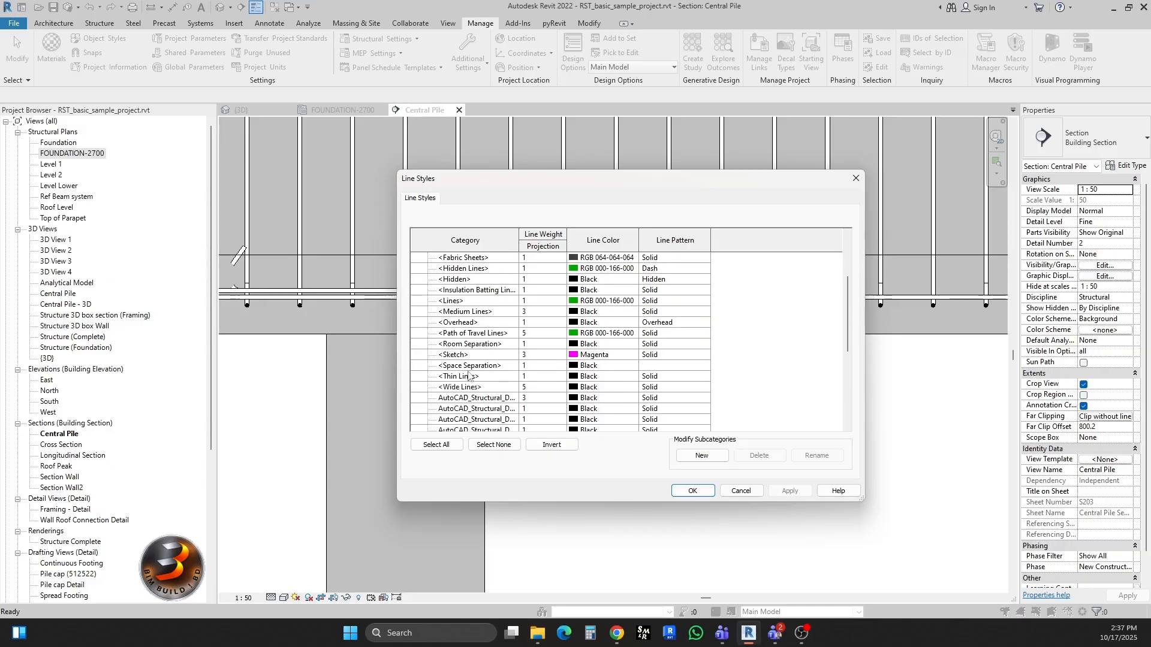
pyautogui.scroll(-1, 480, 402)
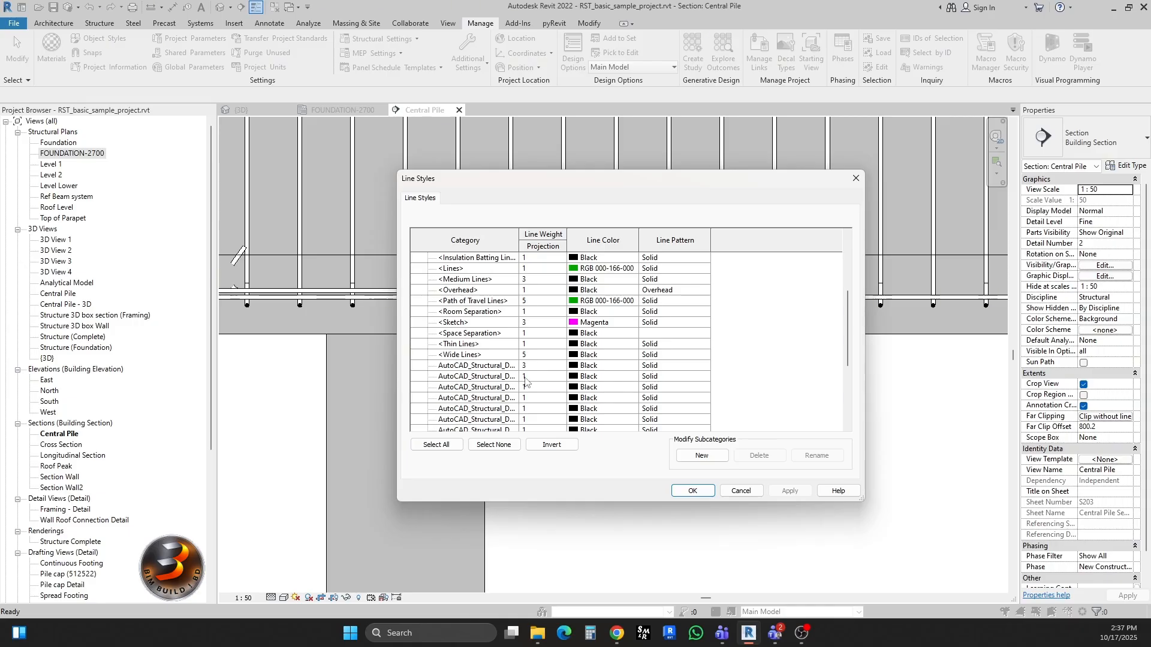
pyautogui.scroll(1, 526, 381)
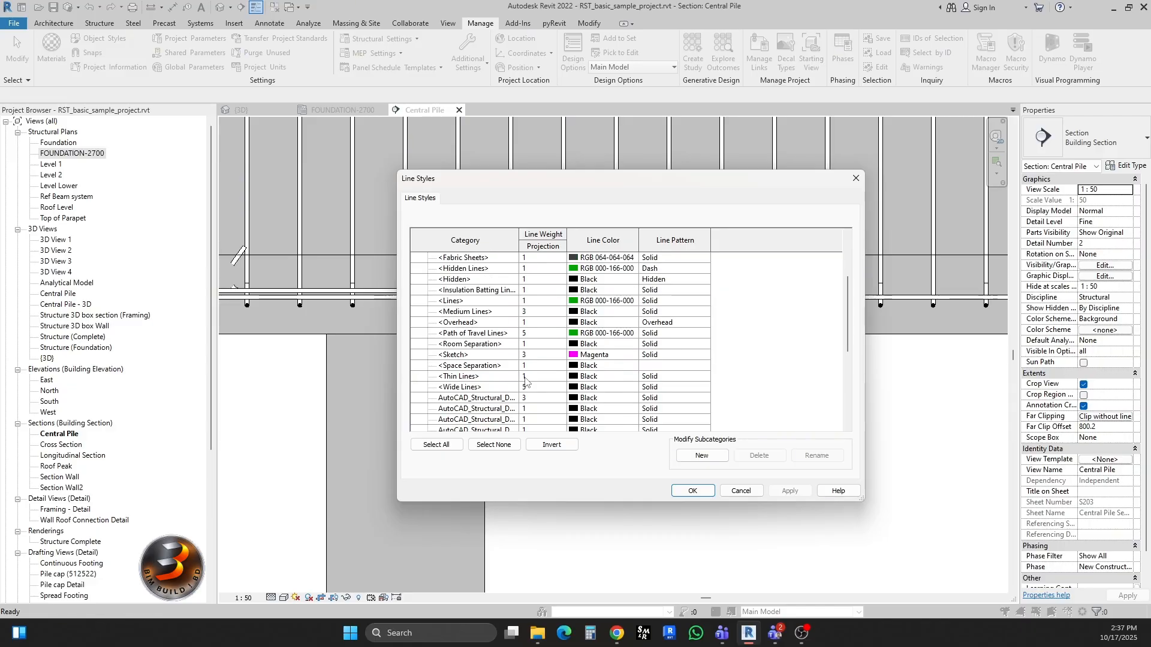
pyautogui.scroll(-2, 519, 381)
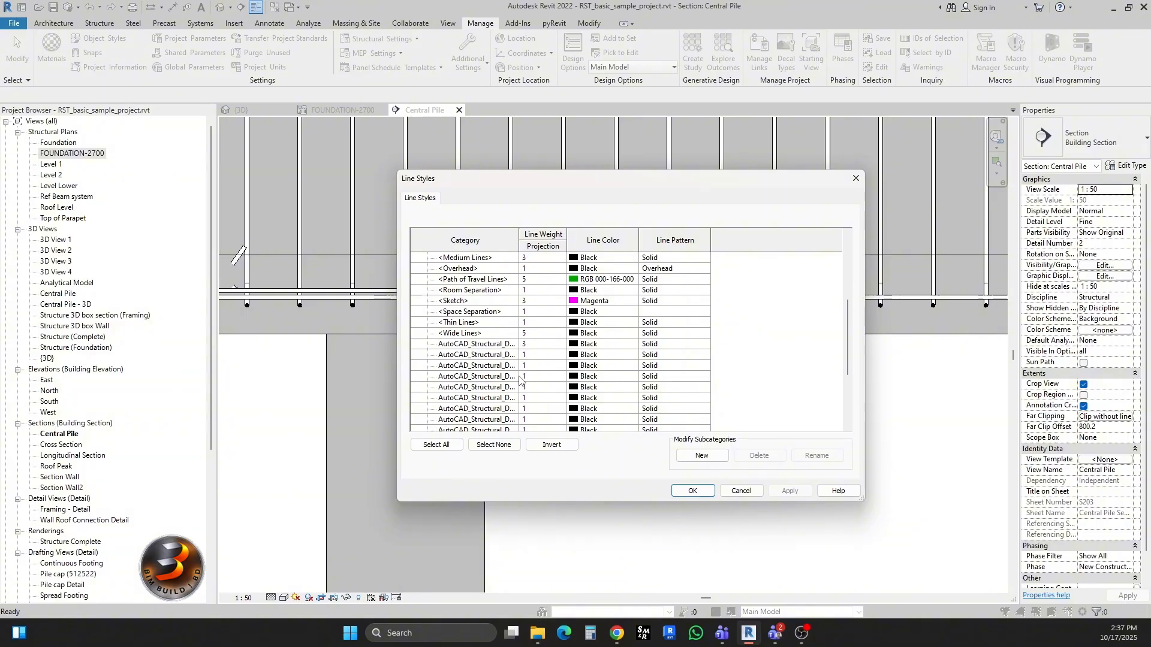
# Create a new line style subcategory named INV under Lines, and move the dialog aside to uncover the section.
pyautogui.click(699, 457)
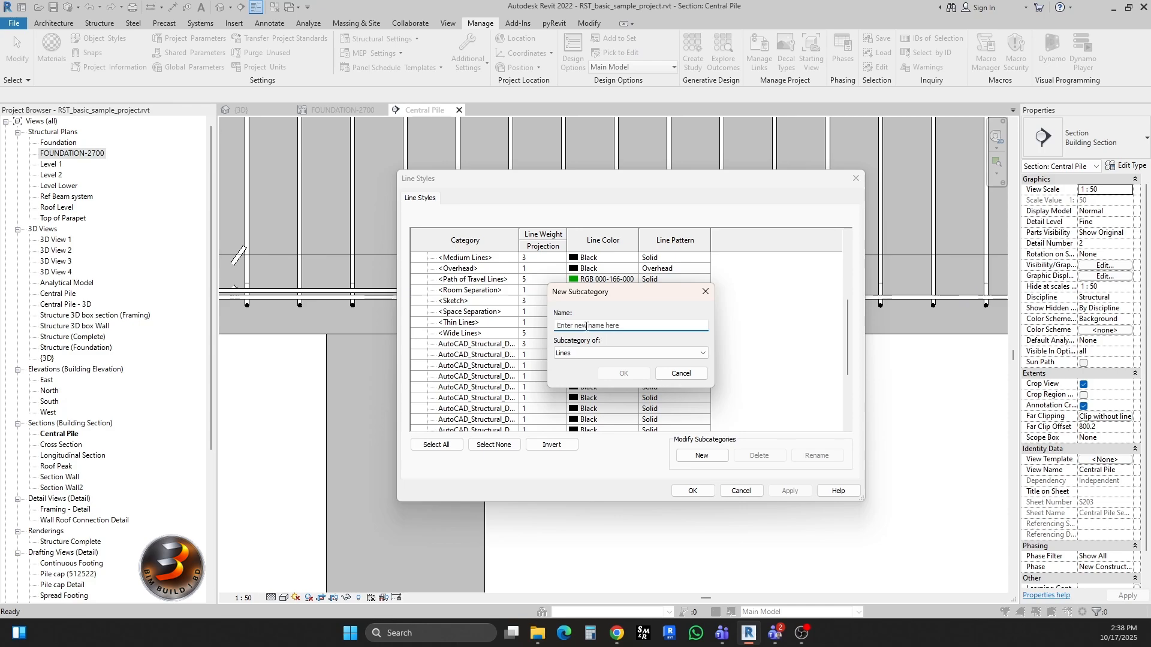
pyautogui.write('in')
pyautogui.press('BackSpace')
pyautogui.press('BackSpace')
pyautogui.press('BackSpace')
pyautogui.write('INV')
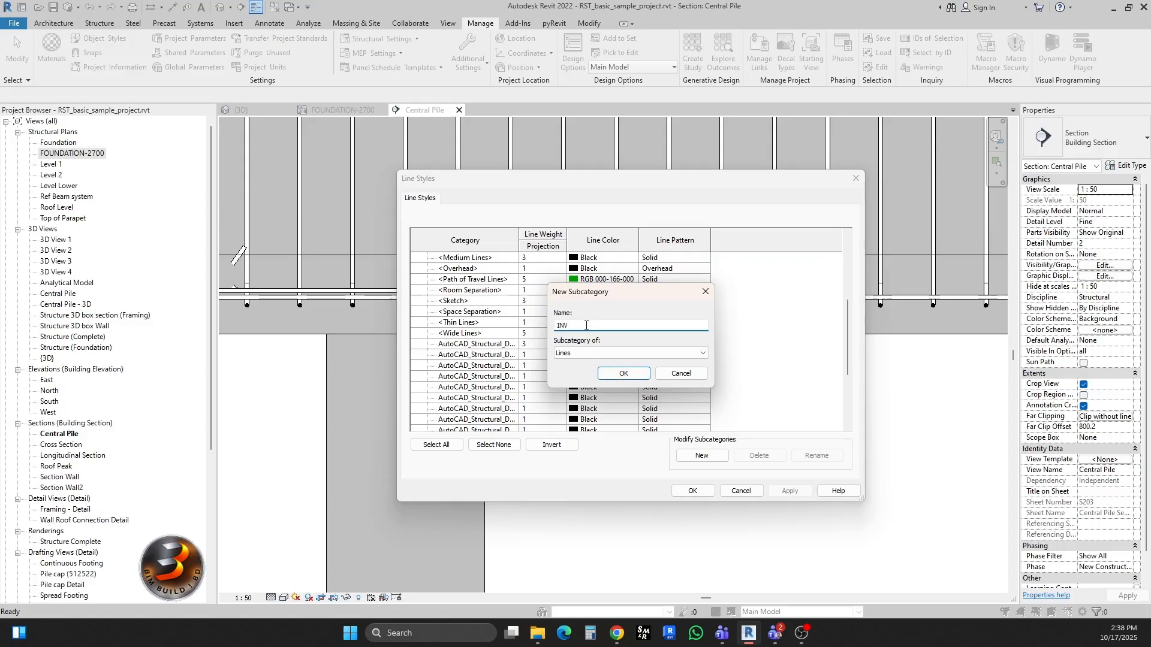
pyautogui.click(593, 355)
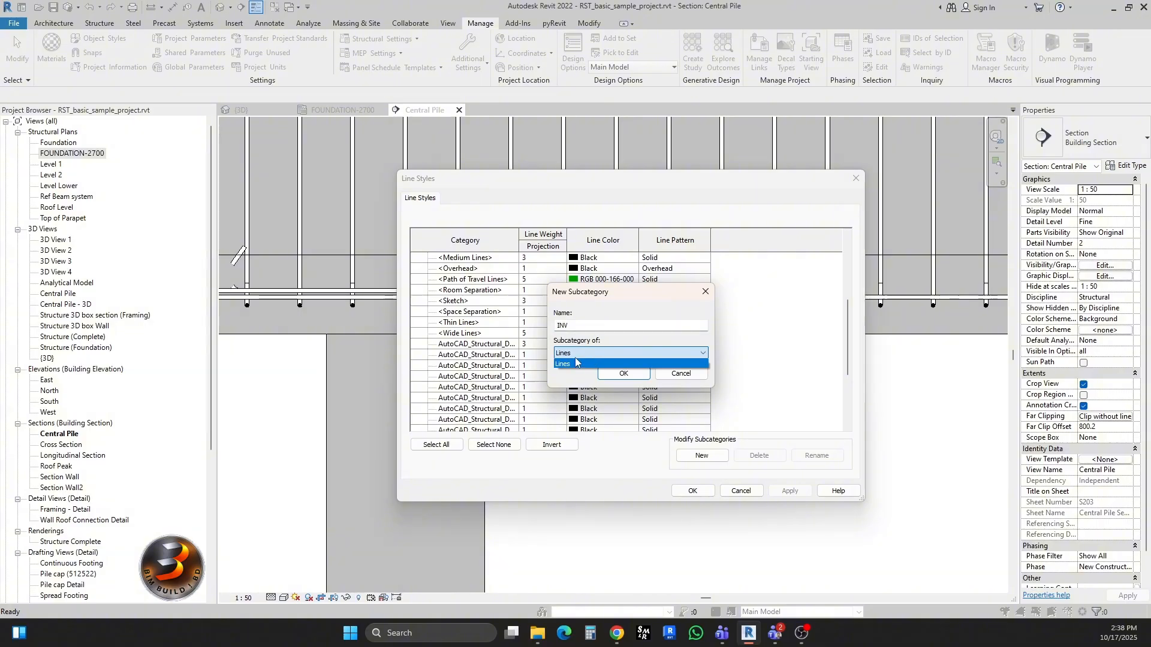
pyautogui.click(561, 364)
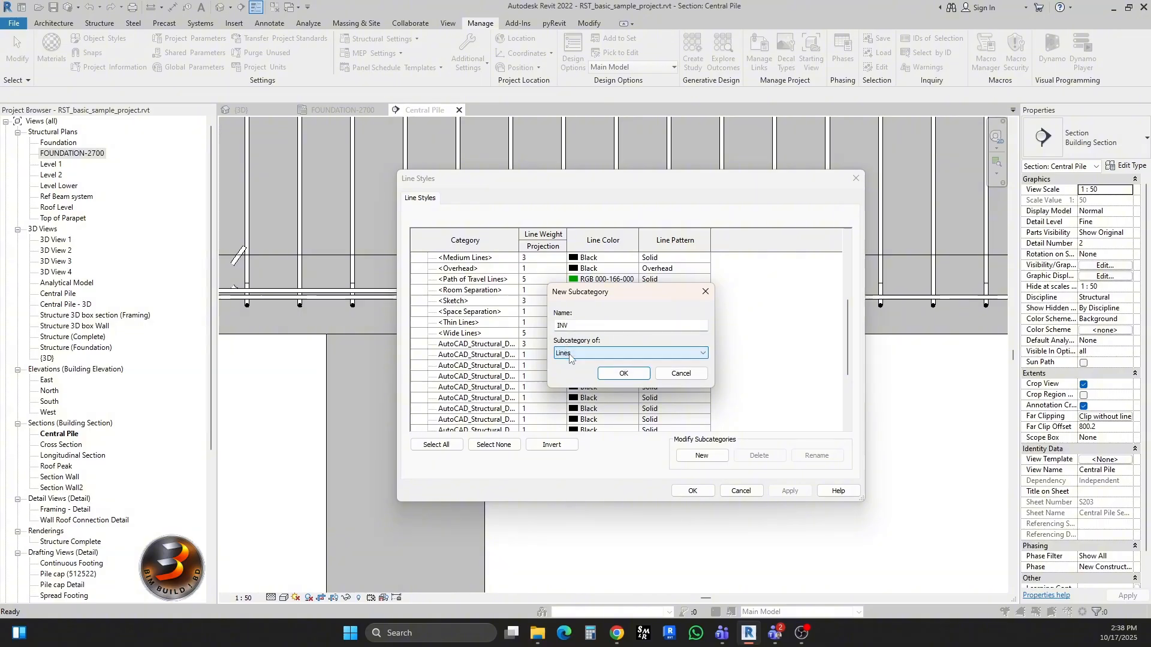
pyautogui.click(627, 374)
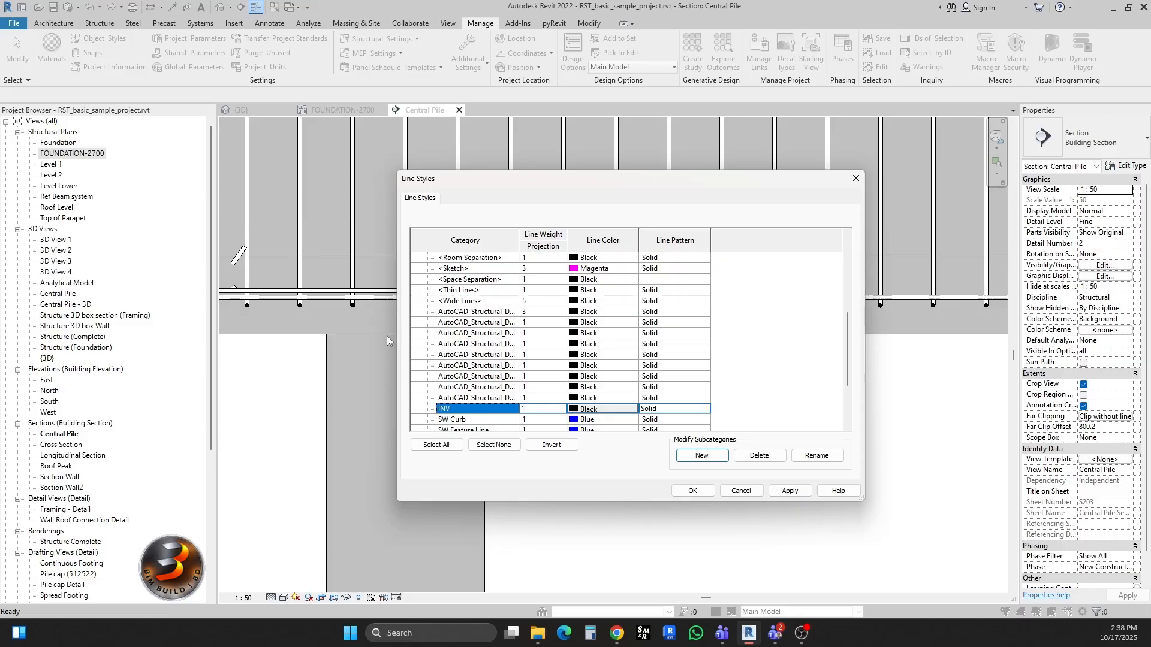
pyautogui.moveTo(533, 185); pyautogui.dragTo(674, 180)
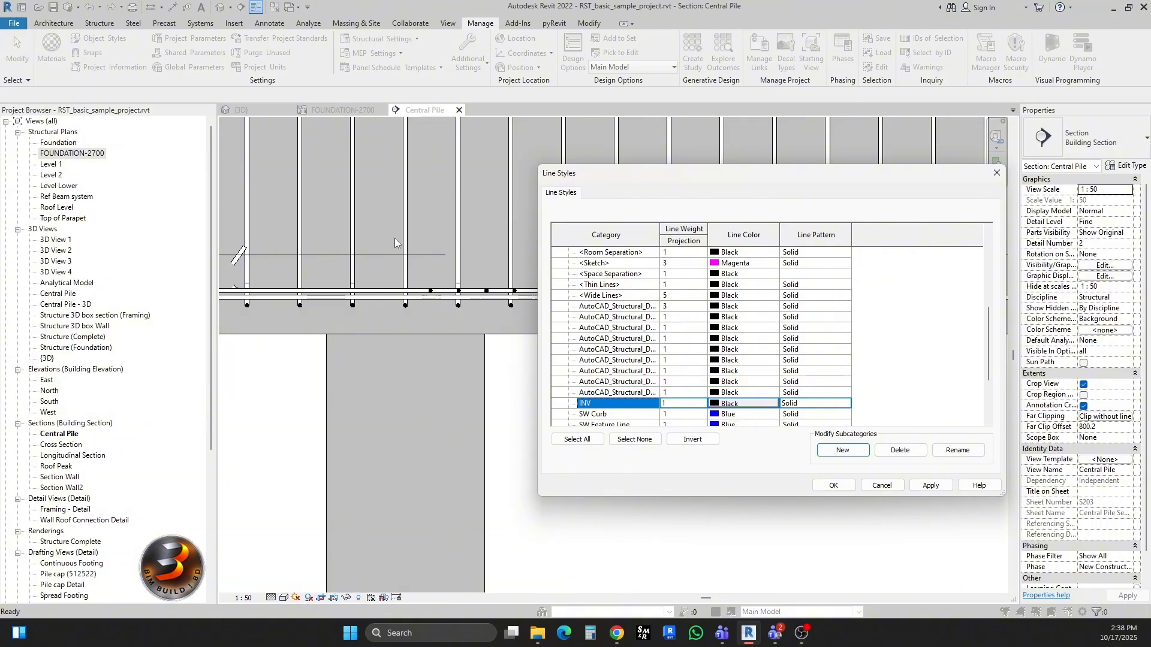
# Set the INV line style's colour to grey RGB 192-192-192 and apply the line style changes.
pyautogui.click(721, 405)
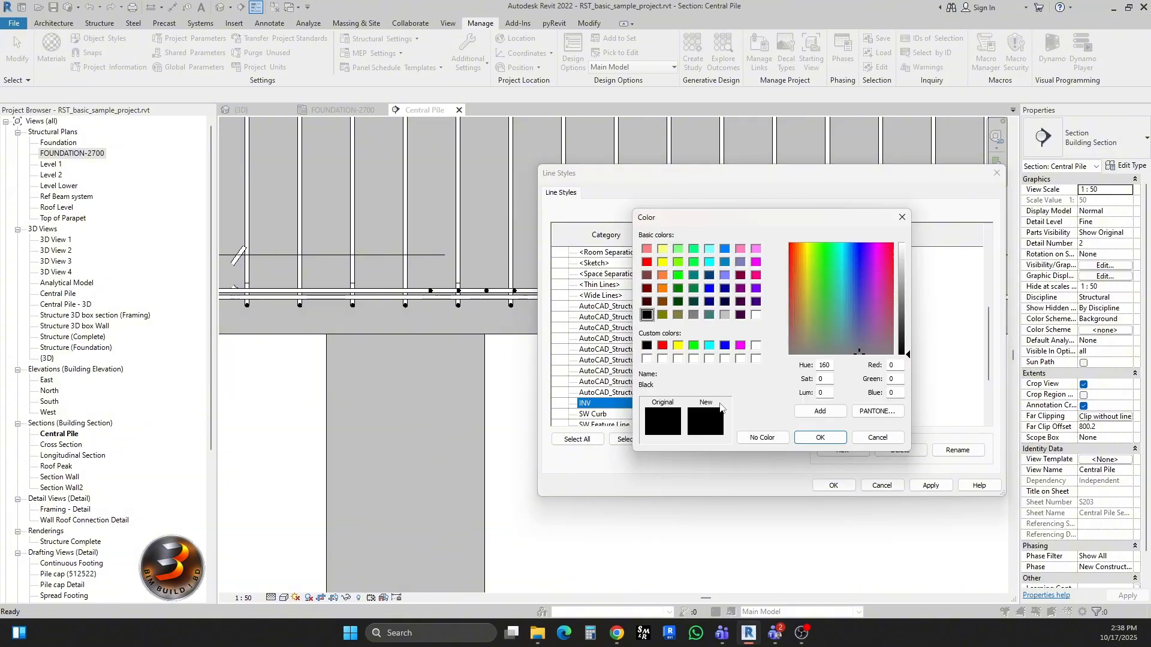
pyautogui.click(724, 316)
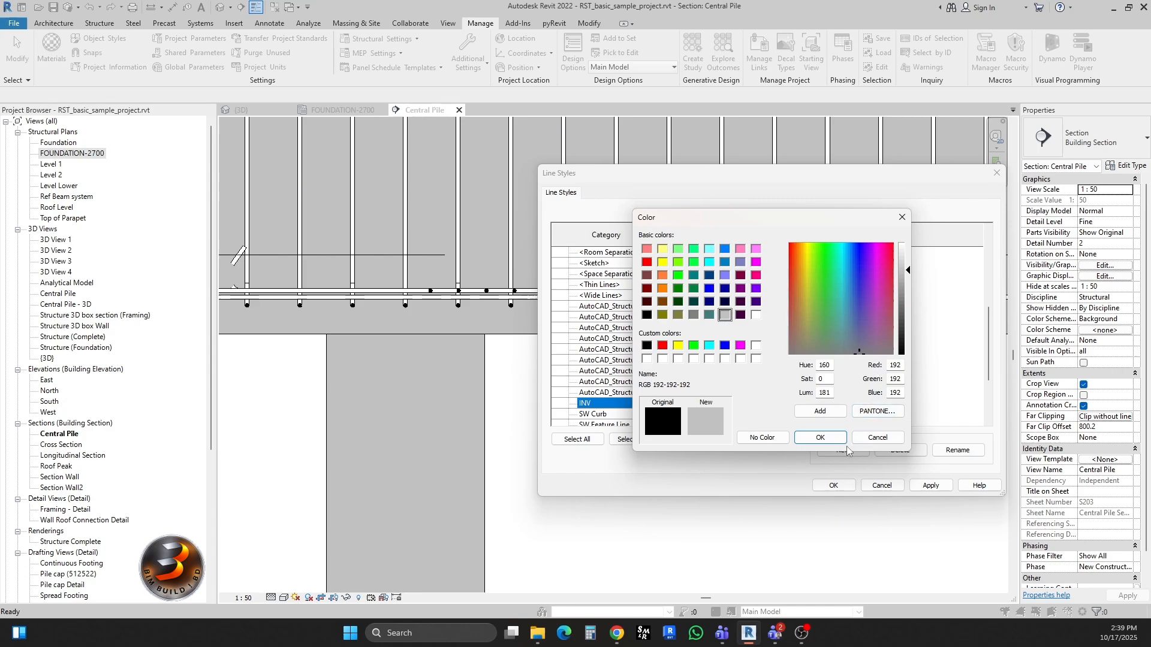
pyautogui.click(820, 438)
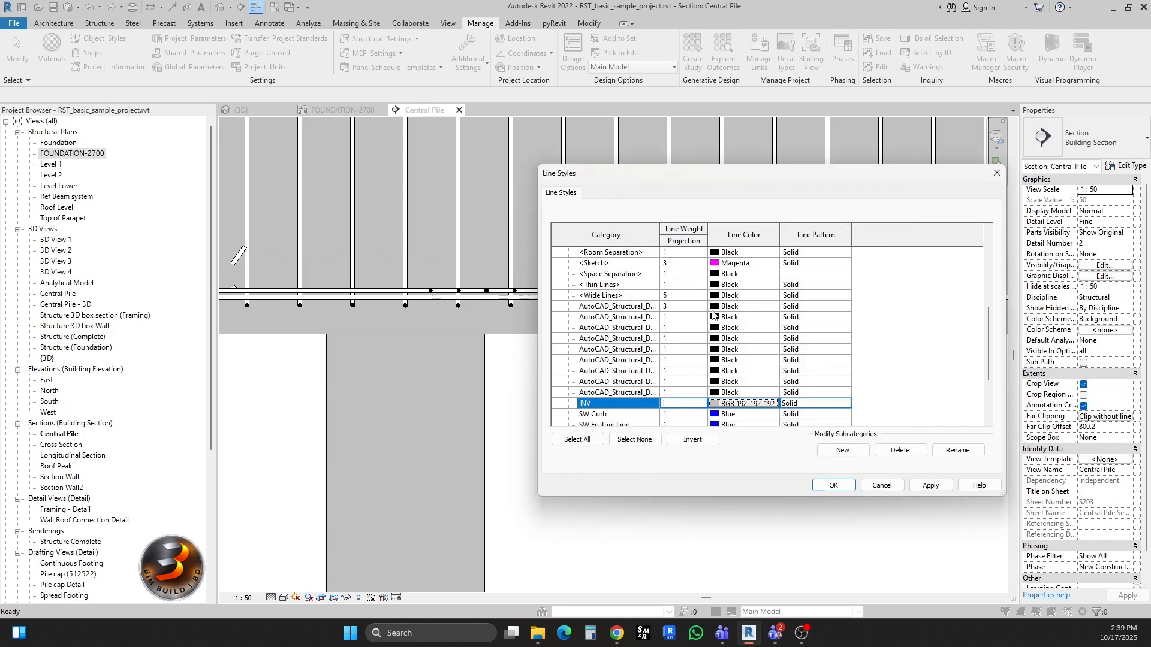
pyautogui.click(930, 485)
pyautogui.click(834, 485)
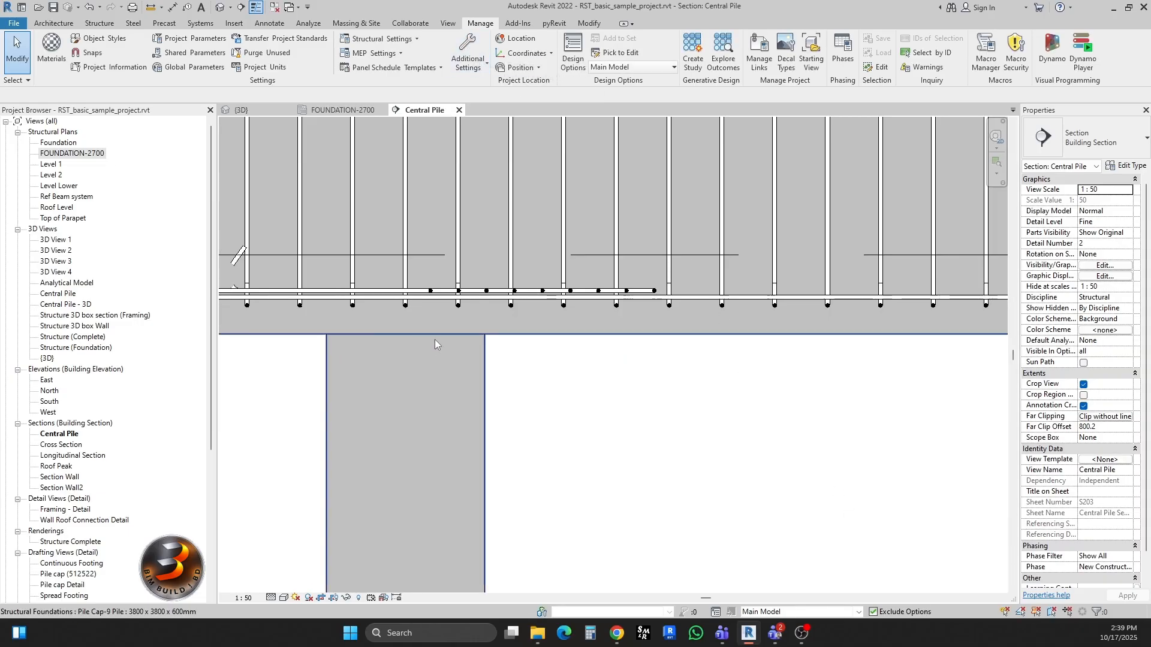
# Draw a detail line in the INV line style across the left pile's top, corner to corner along the cap's underside.
pyautogui.click(270, 23)
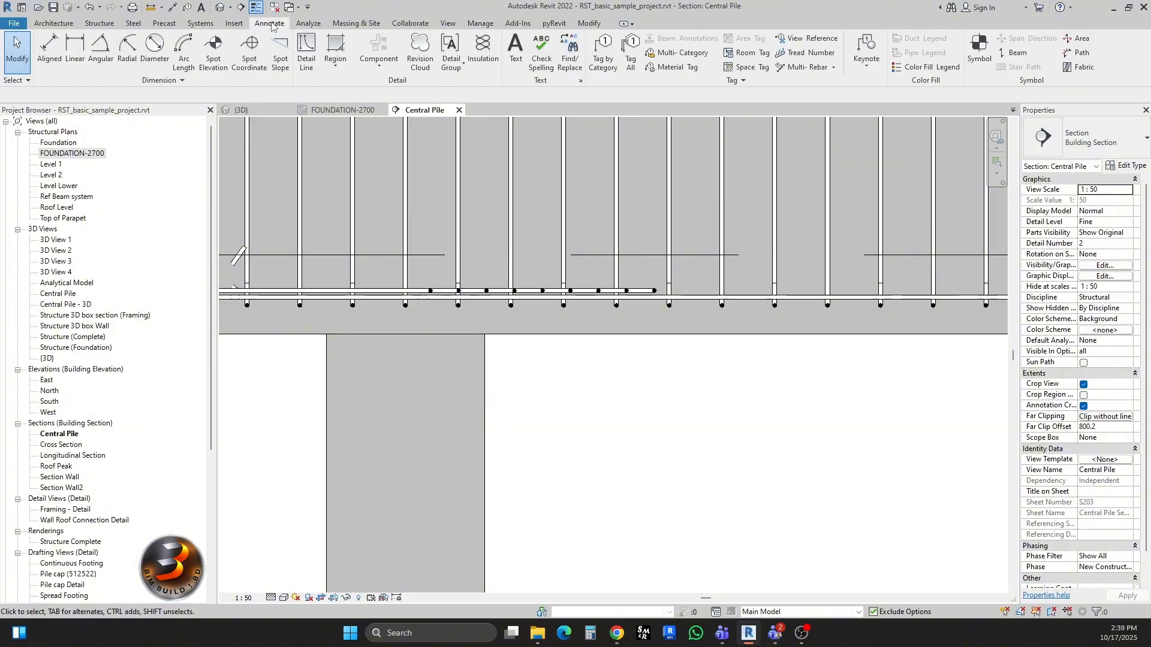
pyautogui.click(307, 51)
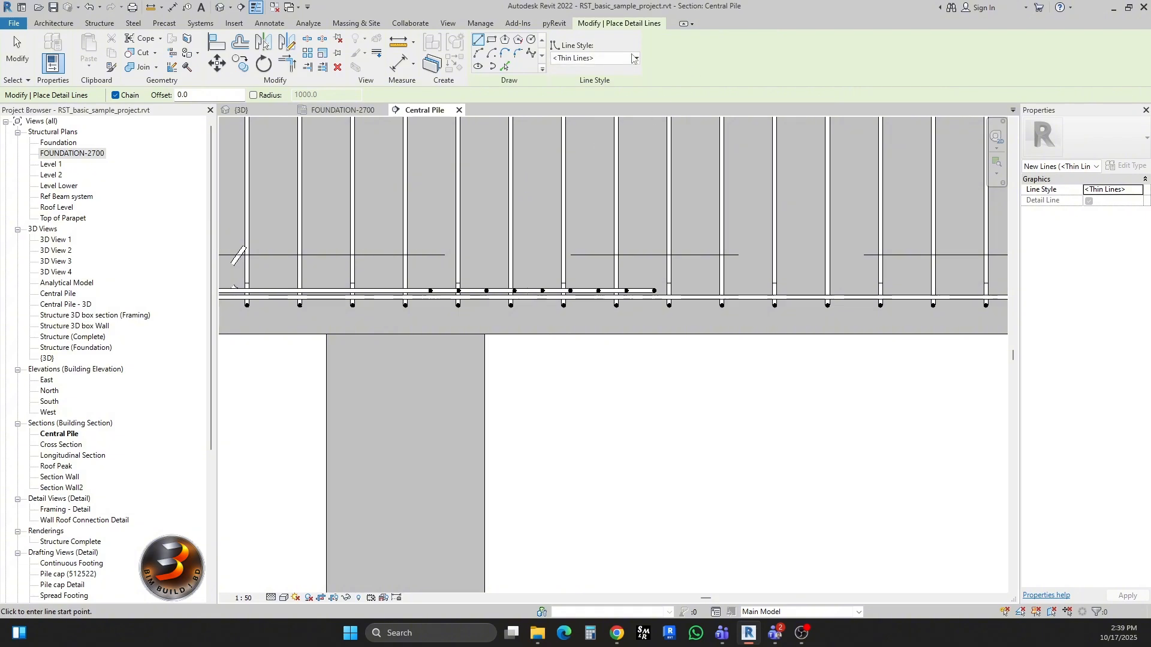
pyautogui.click(575, 58)
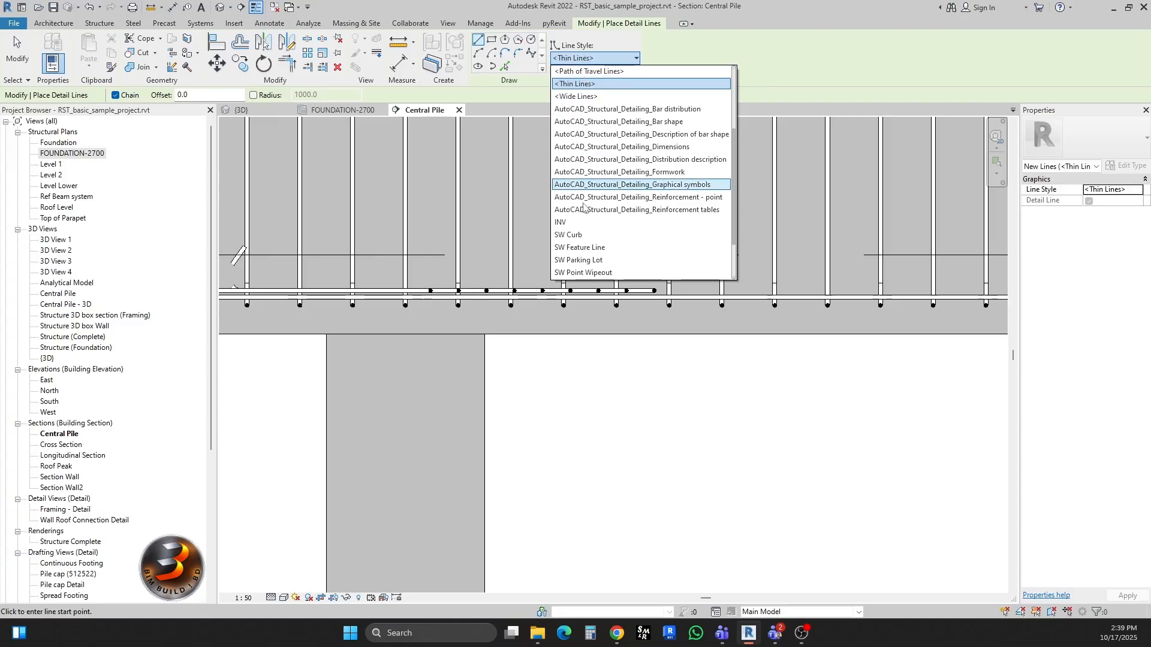
pyautogui.scroll(3, 584, 207)
pyautogui.scroll(-5, 609, 125)
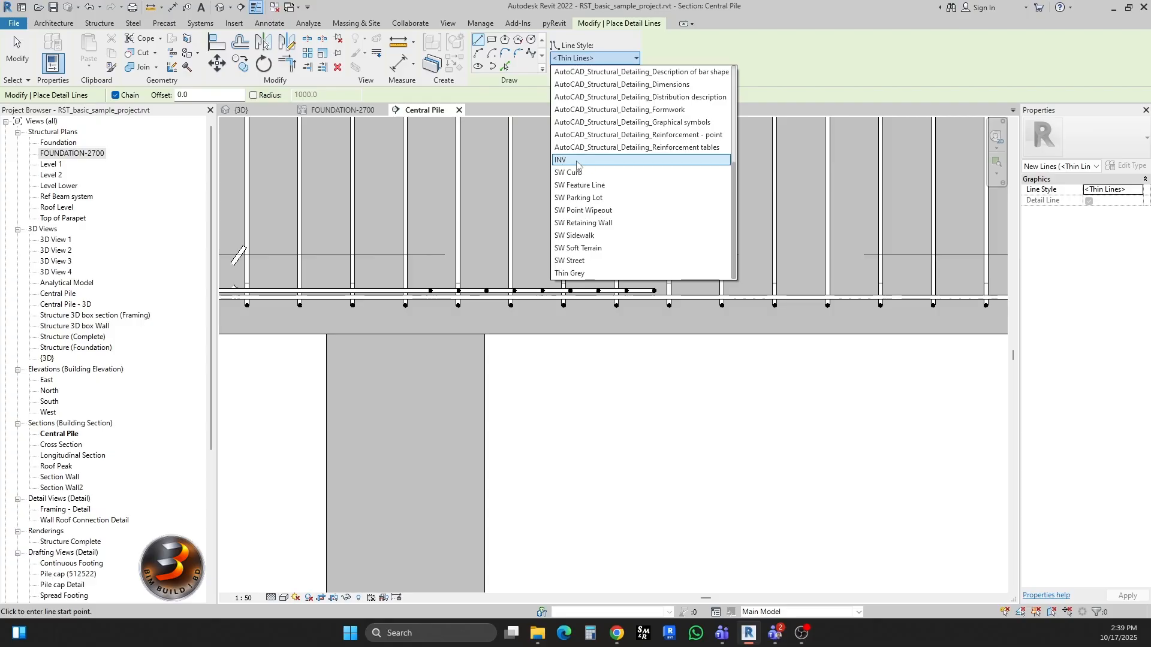
pyautogui.click(577, 162)
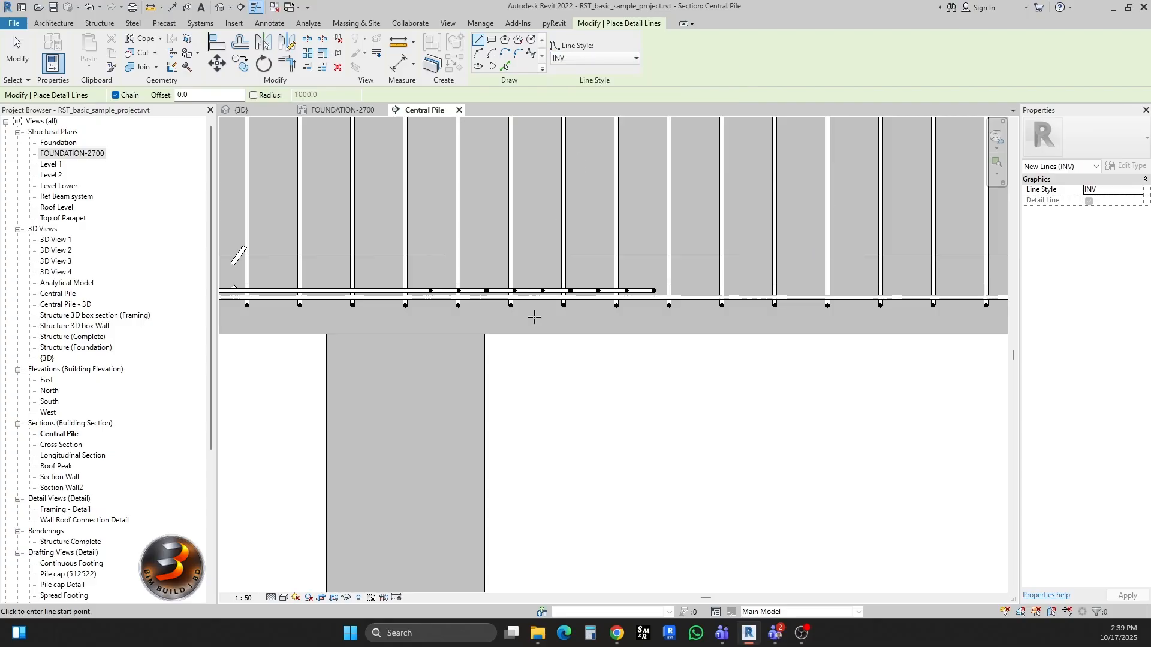
pyautogui.scroll(2, 558, 308)
pyautogui.scroll(2, 378, 325)
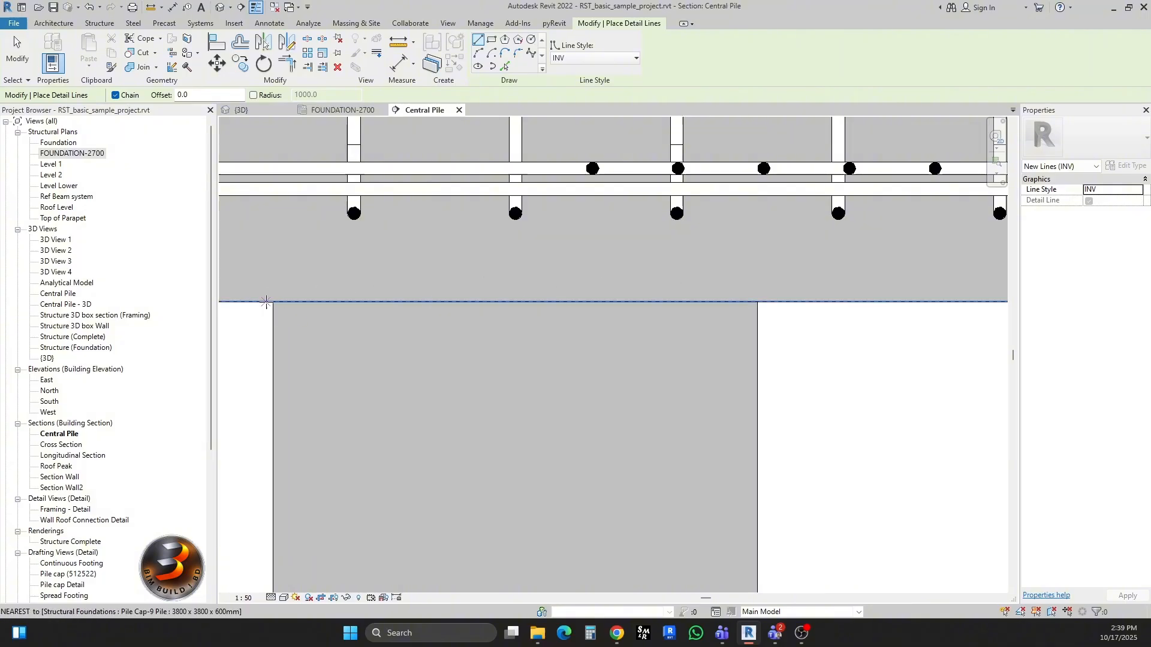
pyautogui.click(274, 302)
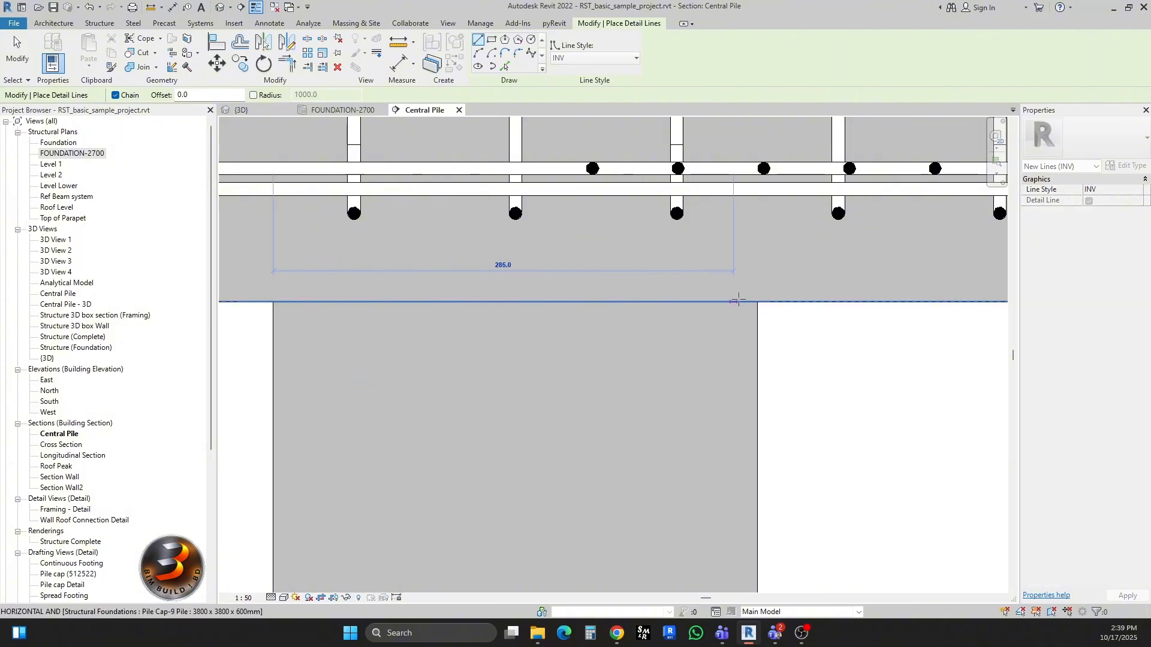
pyautogui.click(757, 302)
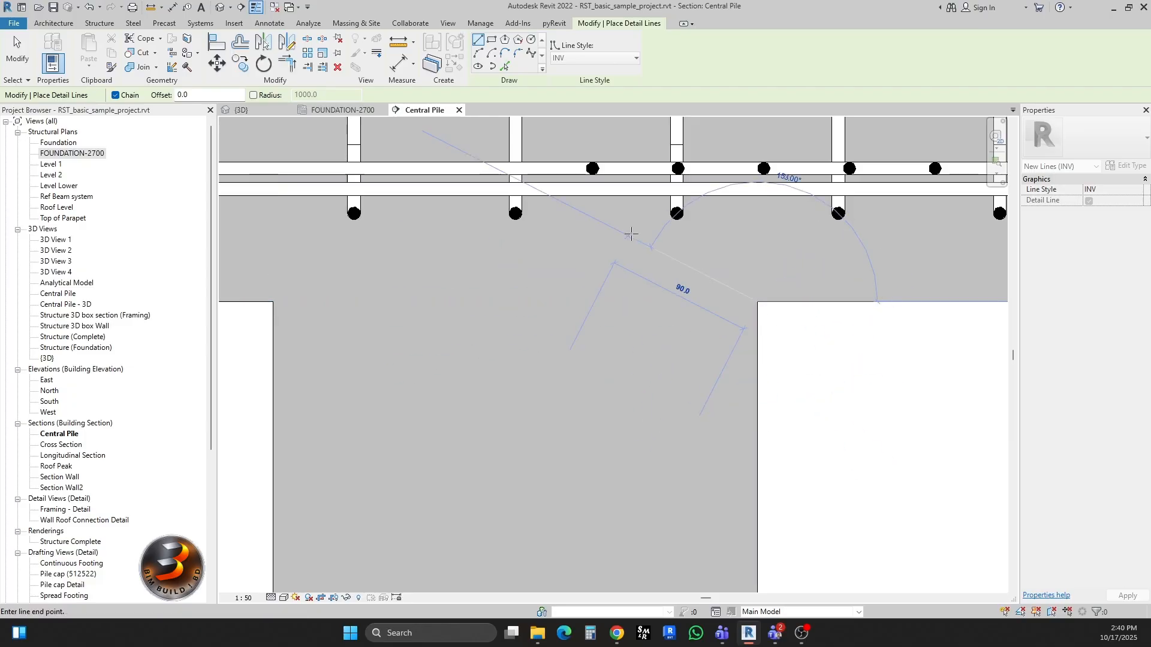
pyautogui.press('Escape')
# Cover the boundary at the middle pile's top with an INV detail line spanning the pile's full width.
pyautogui.scroll(-2, 674, 285)
pyautogui.scroll(-2, 530, 368)
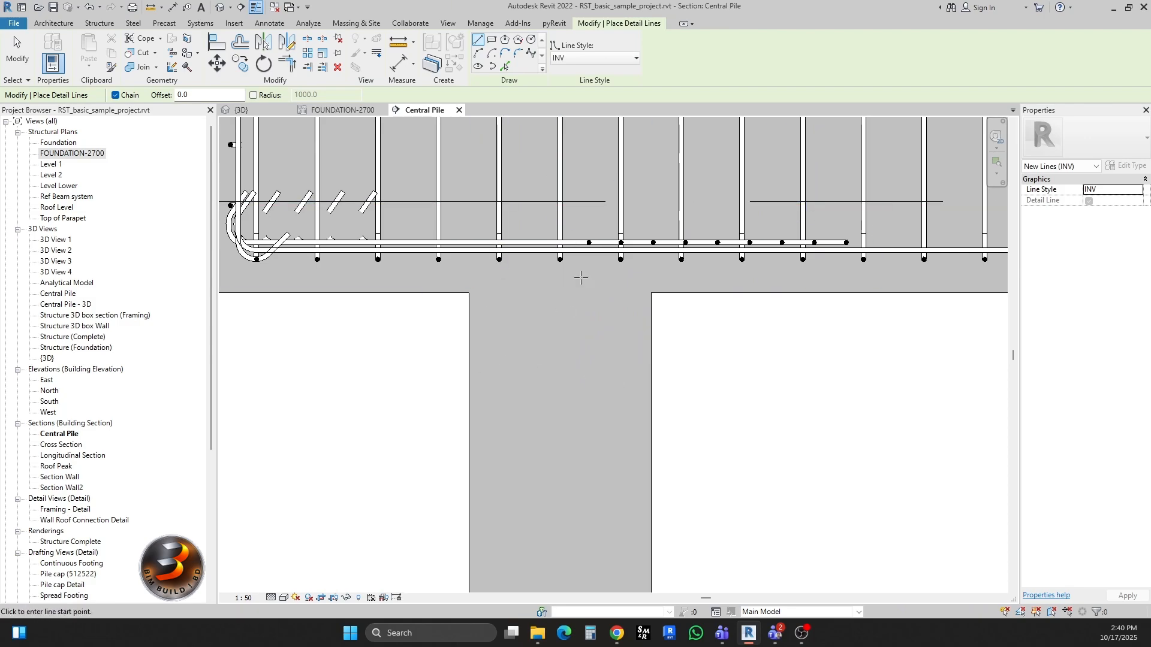
pyautogui.scroll(-2, 580, 275)
pyautogui.scroll(4, 552, 270)
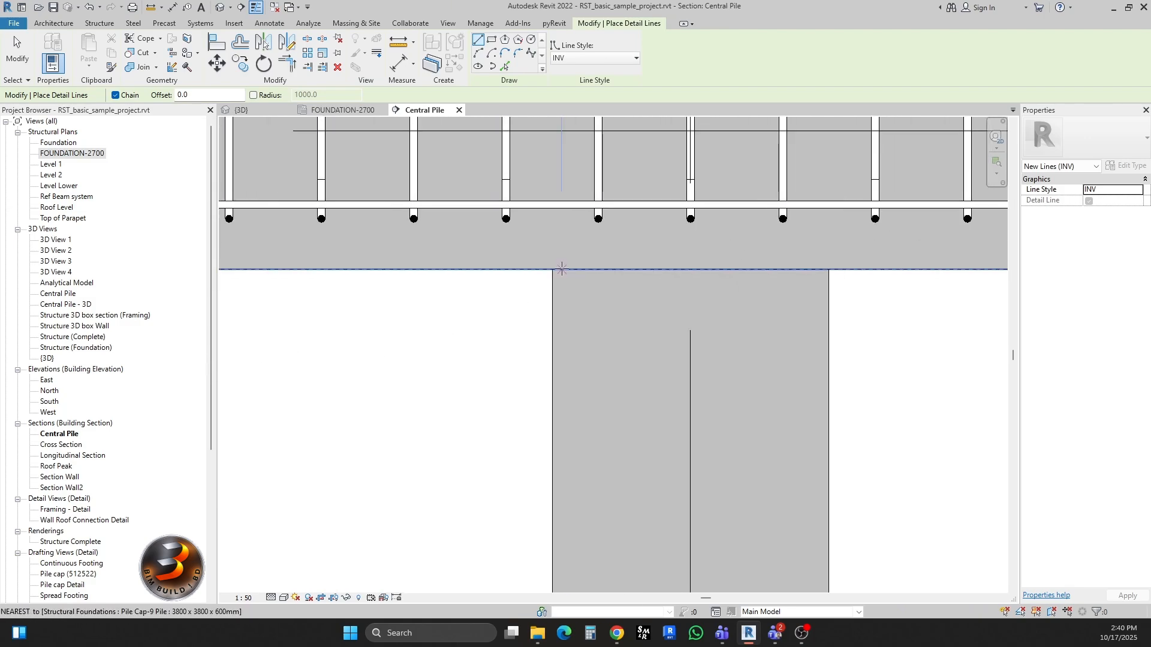
pyautogui.click(552, 269)
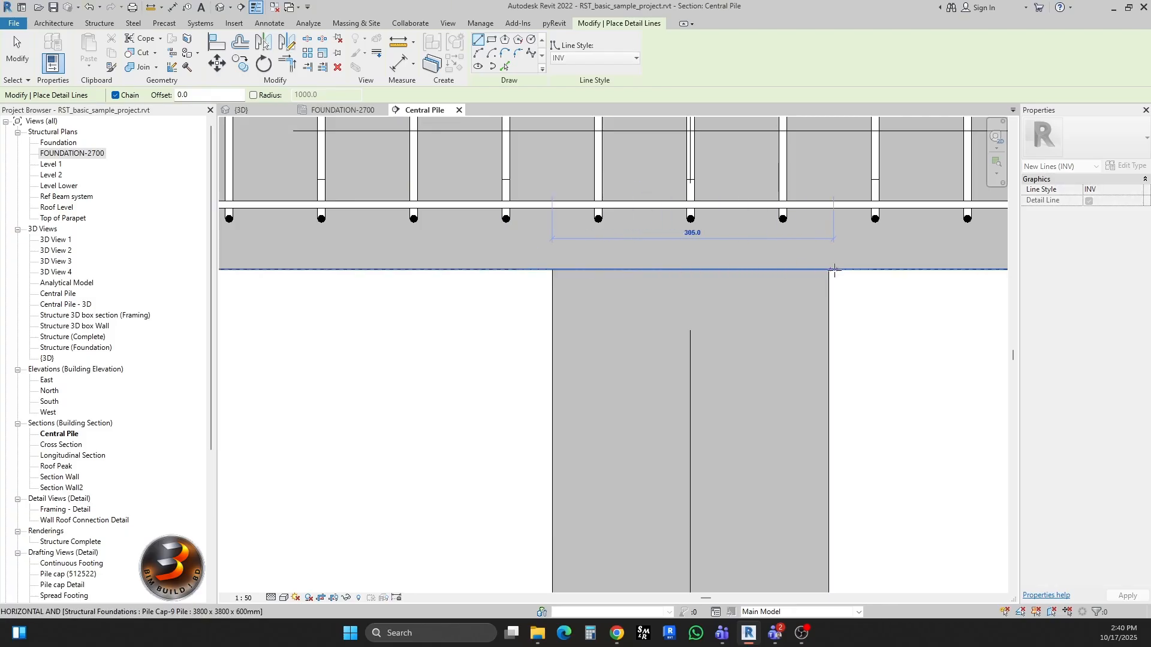
pyautogui.scroll(-4, 321, 341)
pyautogui.press('Escape')
# Draw an INV detail line across the right pile's top, finish the command and check the pile-to-cap joints.
pyautogui.moveTo(749, 370); pyautogui.dragTo(134, 354, button='middle')
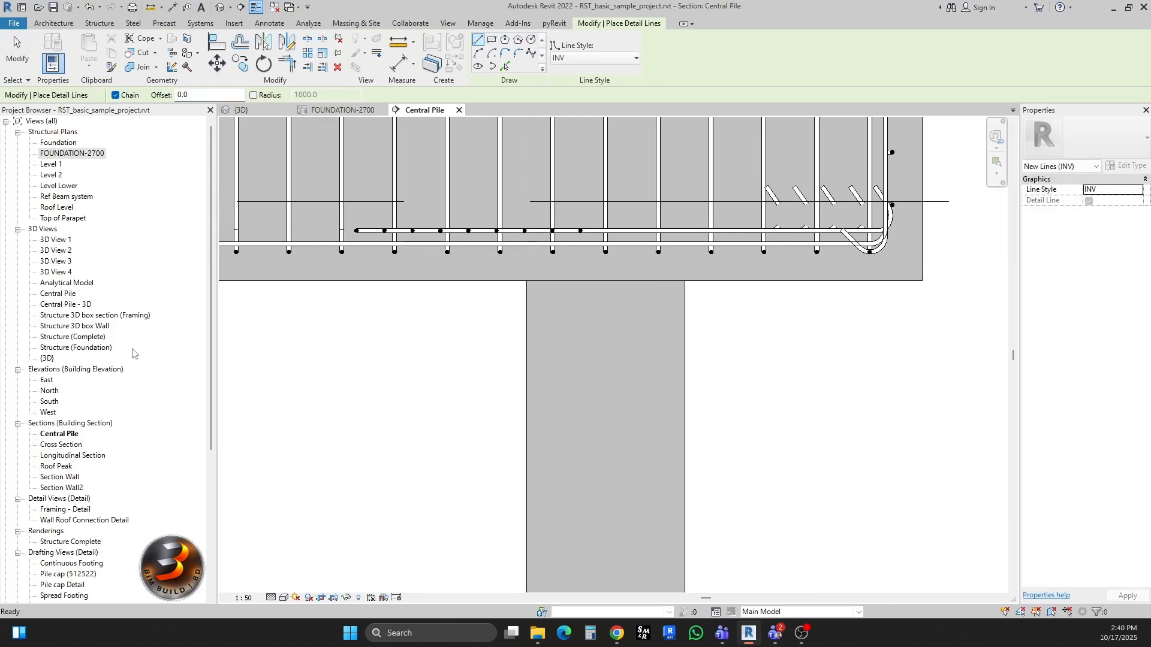
pyautogui.scroll(1, 429, 300)
pyautogui.click(542, 278)
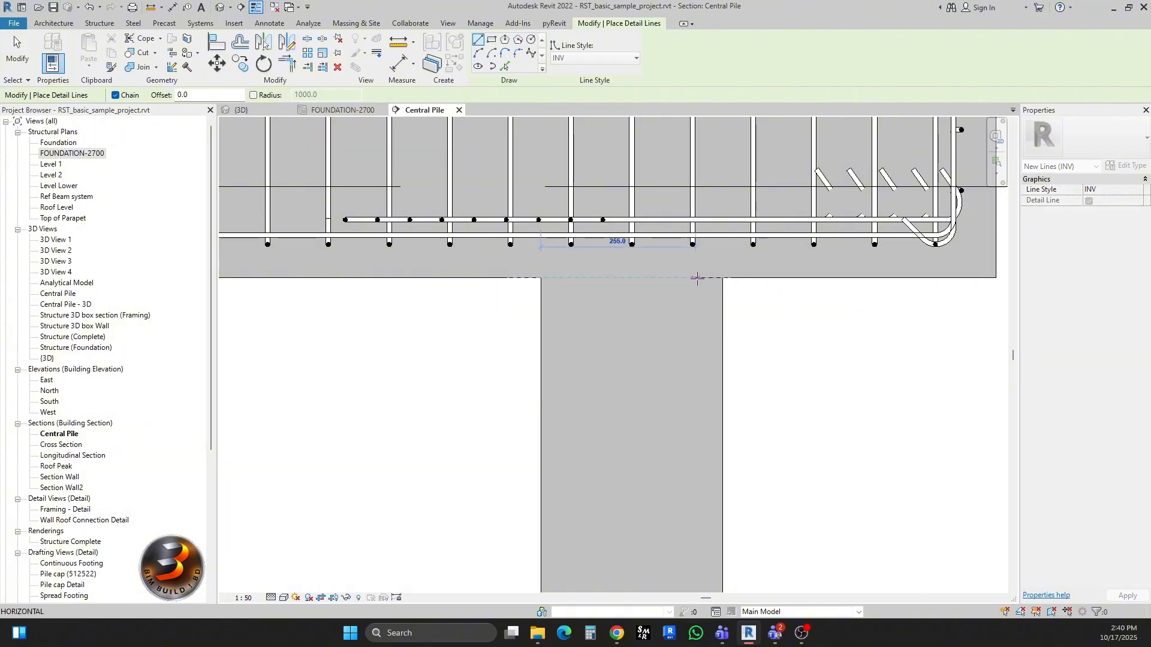
pyautogui.press('Escape')
pyautogui.press('Escape')
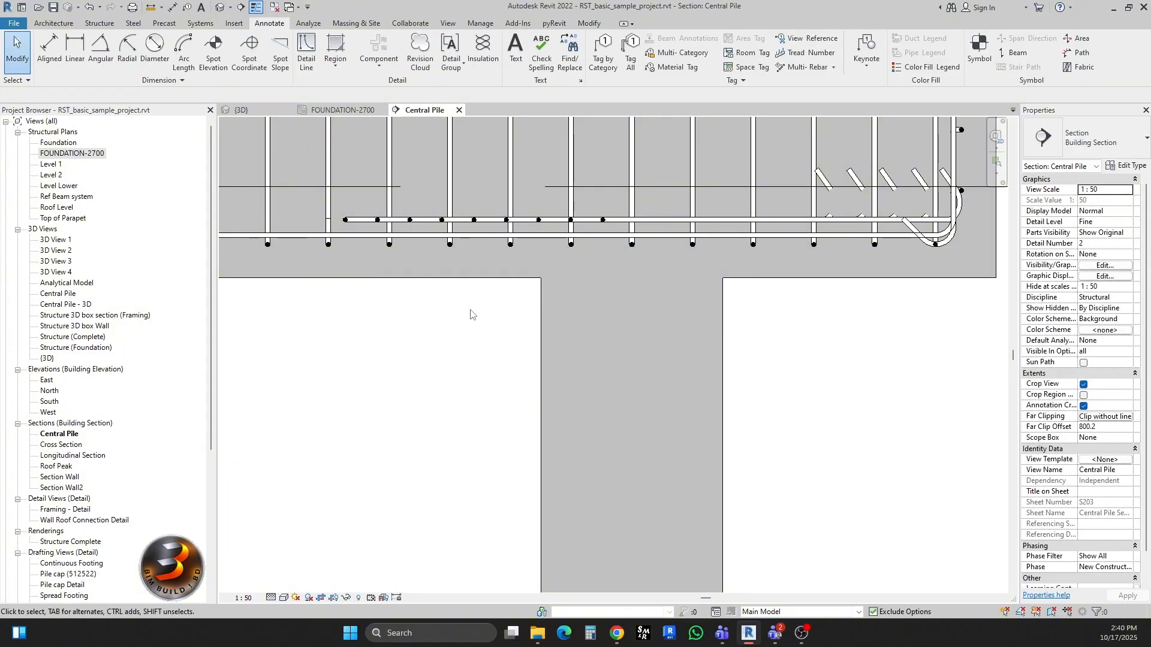
pyautogui.scroll(-2, 470, 317)
pyautogui.scroll(-1, 470, 316)
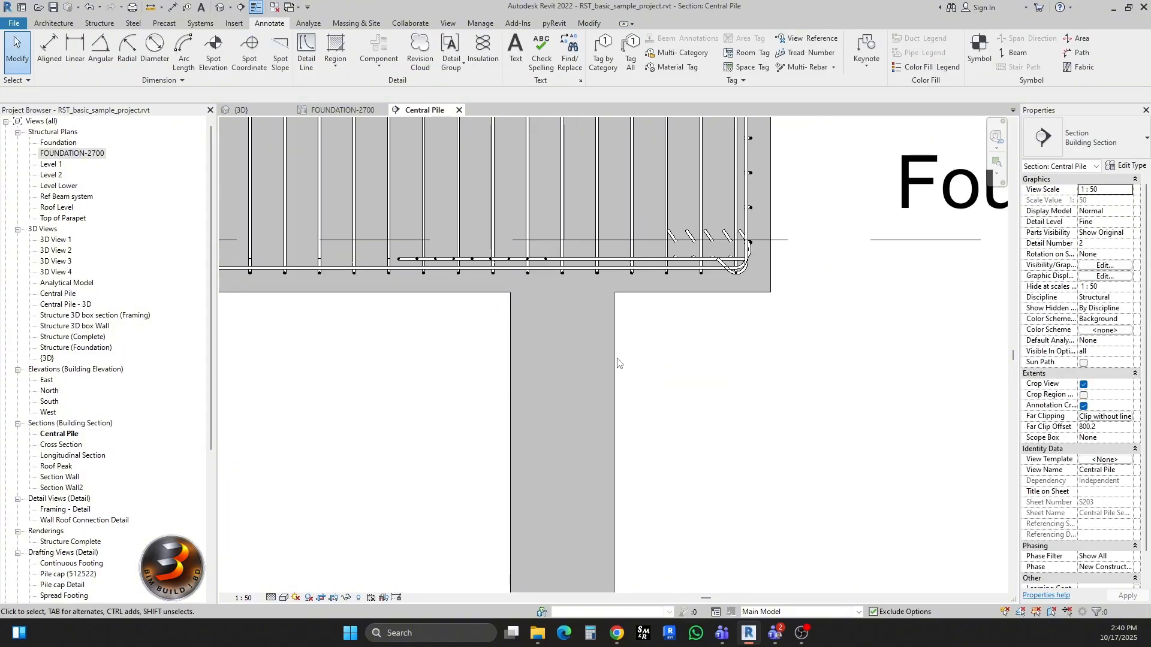
pyautogui.scroll(-2, 542, 351)
pyautogui.moveTo(443, 382); pyautogui.dragTo(767, 384, button='middle')
pyautogui.moveTo(444, 385); pyautogui.dragTo(560, 372, button='middle')
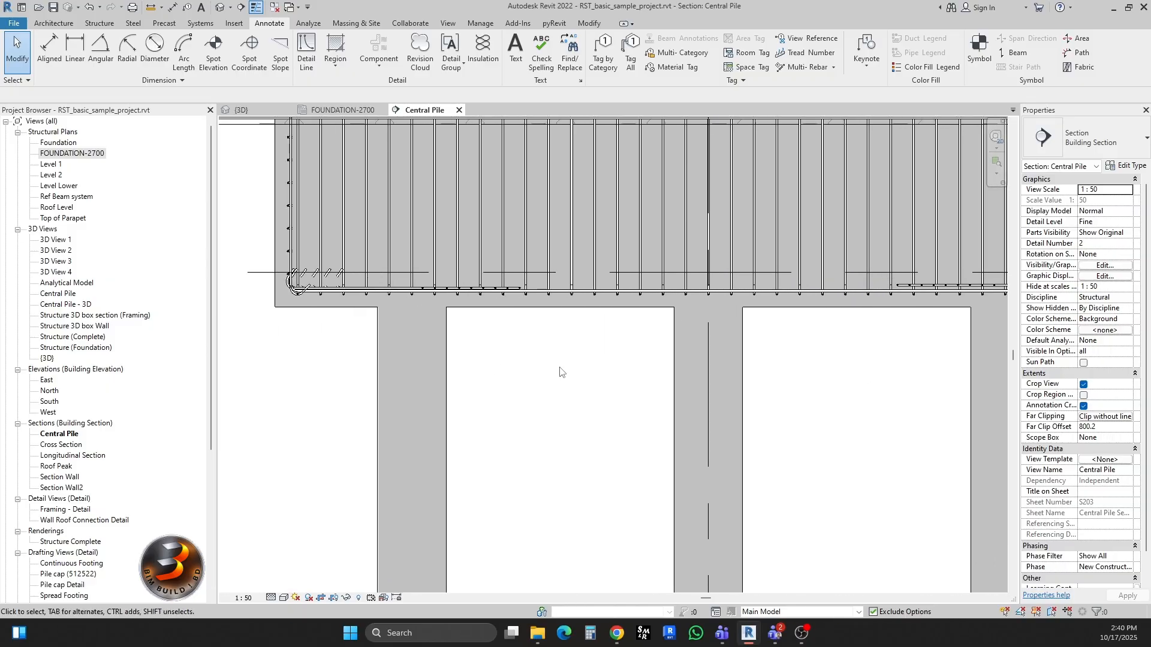